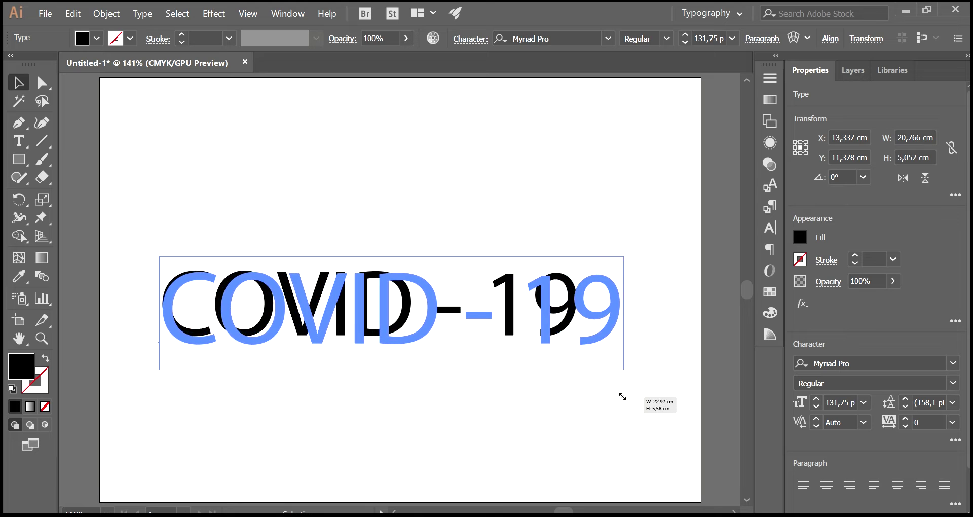
# Step: Move the enlarged COVID - 19 text up toward the middle of the artboard and show the rulers
pyautogui.moveTo(356, 300); pyautogui.dragTo(361, 269)
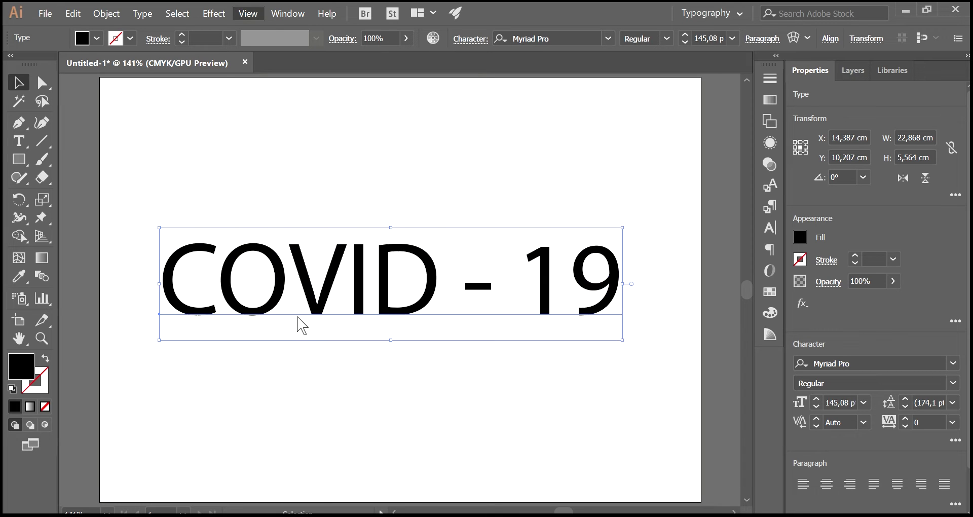
pyautogui.hotkey('ctrl', 'r')
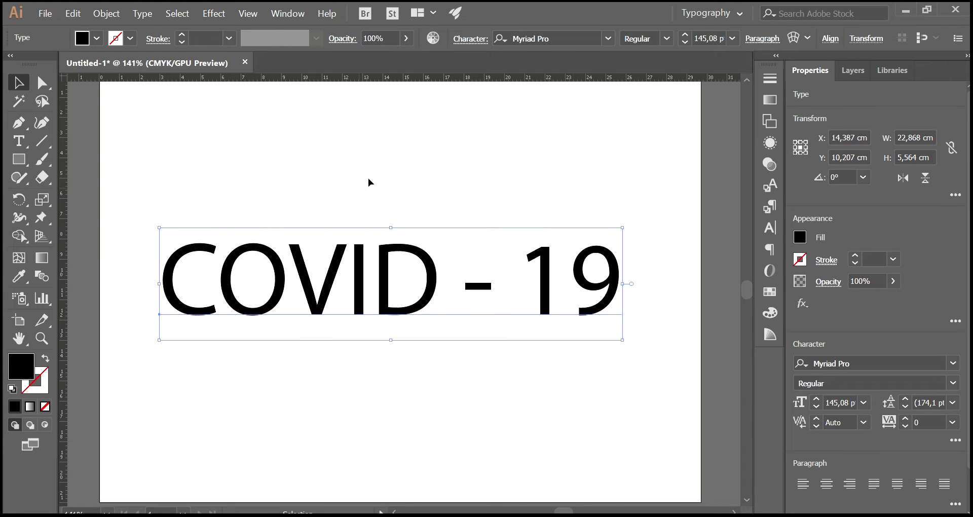
# Step: Change the text's typeface to a serif font and scale the text down slightly to fit the artboard
pyautogui.click(957, 363)
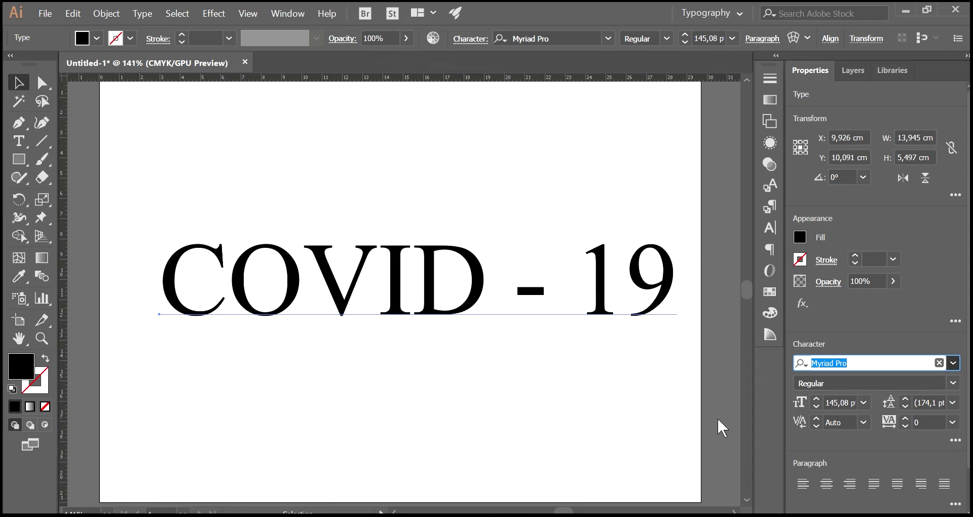
pyautogui.click(717, 418)
pyautogui.moveTo(678, 345); pyautogui.dragTo(645, 339)
# Step: Convert the COVID - 19 text to outlines
pyautogui.click(680, 241)
pyautogui.click(634, 307)
pyautogui.click(537, 364)
pyautogui.click(380, 279)
pyautogui.scroll(-2, 883, 350)
pyautogui.click(830, 503)
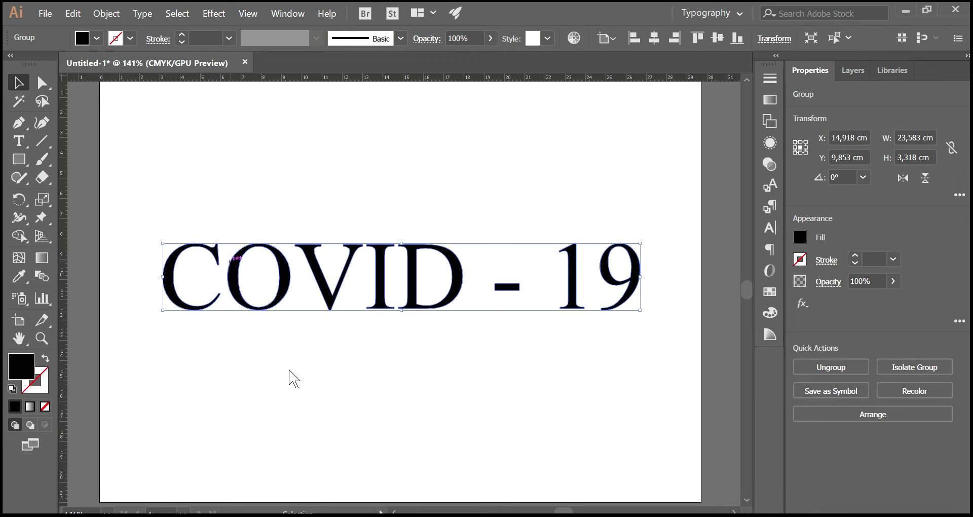
# Step: Ungroup the outlined letters and cut the C vertically through its middle with the Knife tool
pyautogui.hotkey('ctrl', 'shift', 'g')
pyautogui.click(127, 218)
pyautogui.click(168, 276)
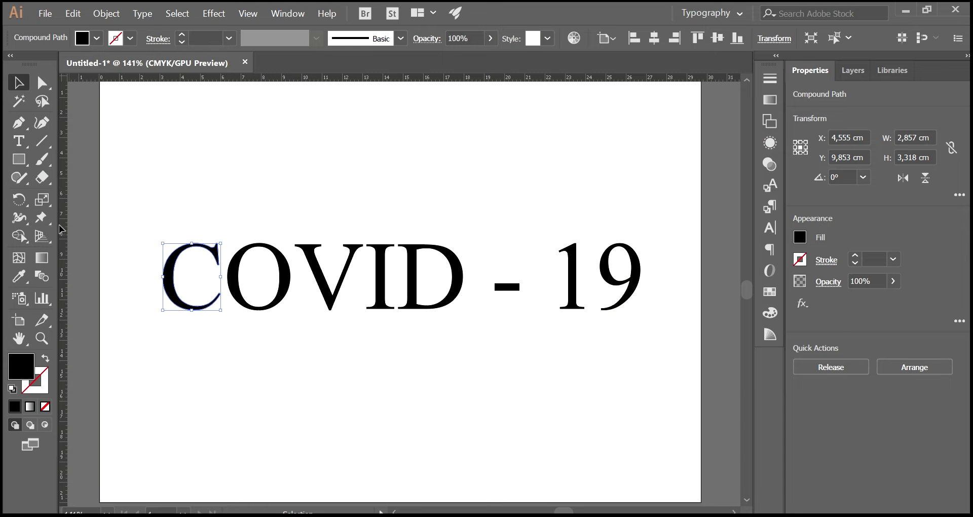
pyautogui.moveTo(49, 179); pyautogui.dragTo(96, 212)
pyautogui.moveTo(190, 219); pyautogui.dragTo(191, 350)
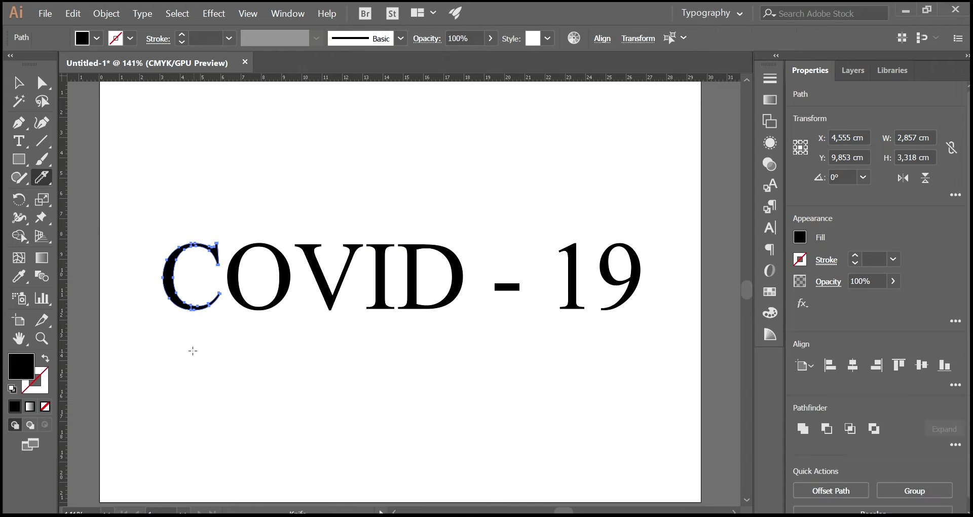
# Step: Group the two right-hand pieces of the C and enlarge them to about 1.86 by 4.25 cm
pyautogui.press('v')
pyautogui.click(206, 227)
pyautogui.click(206, 249)
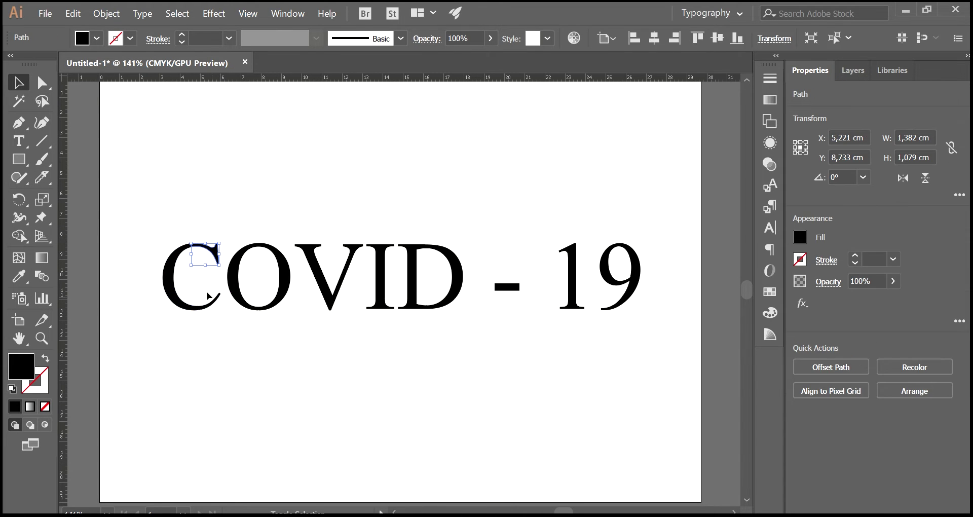
pyautogui.keyDown('shift'); pyautogui.click(209, 305); pyautogui.keyUp('shift')
pyautogui.hotkey('ctrl', 'g')
pyautogui.moveTo(220, 242); pyautogui.dragTo(227, 232)
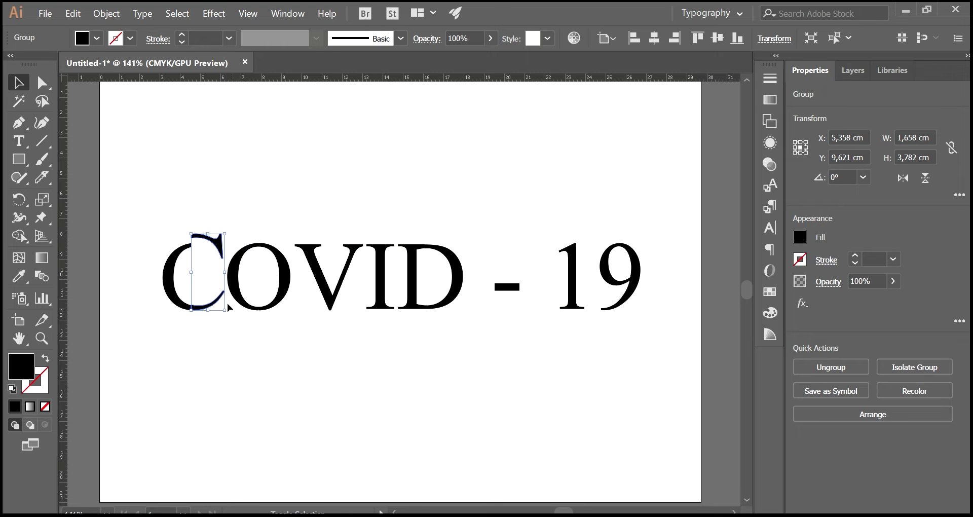
pyautogui.moveTo(227, 310); pyautogui.dragTo(235, 319)
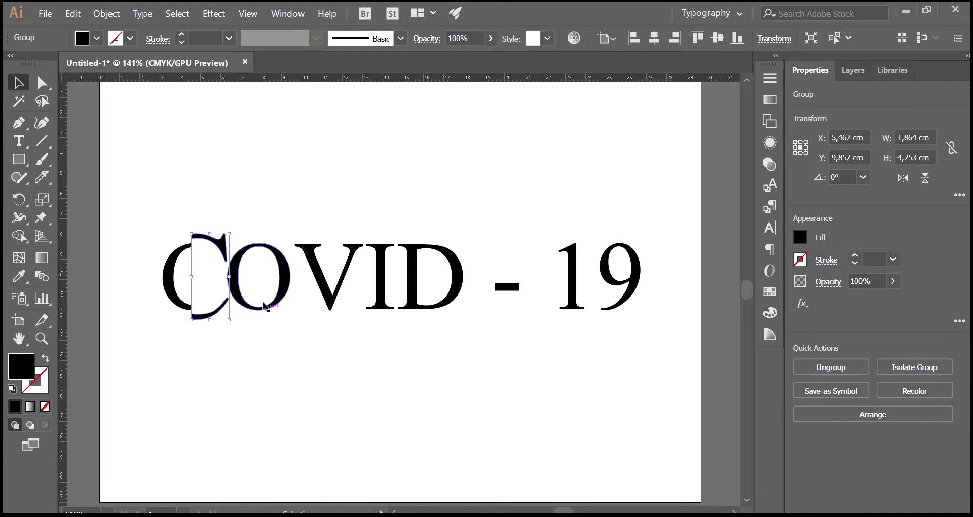
pyautogui.click(167, 267)
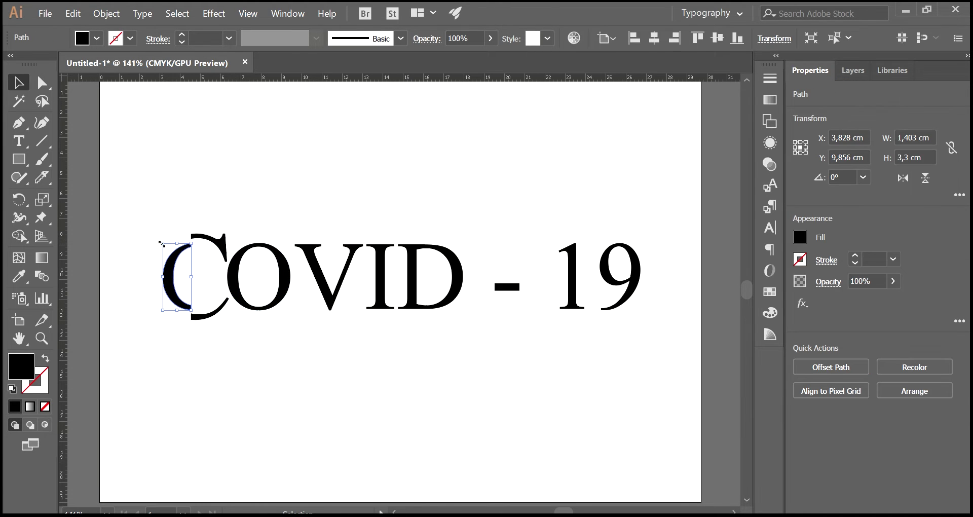
pyautogui.moveTo(162, 242); pyautogui.dragTo(163, 244)
pyautogui.hotkey('ctrl', 'z')
pyautogui.click(217, 172)
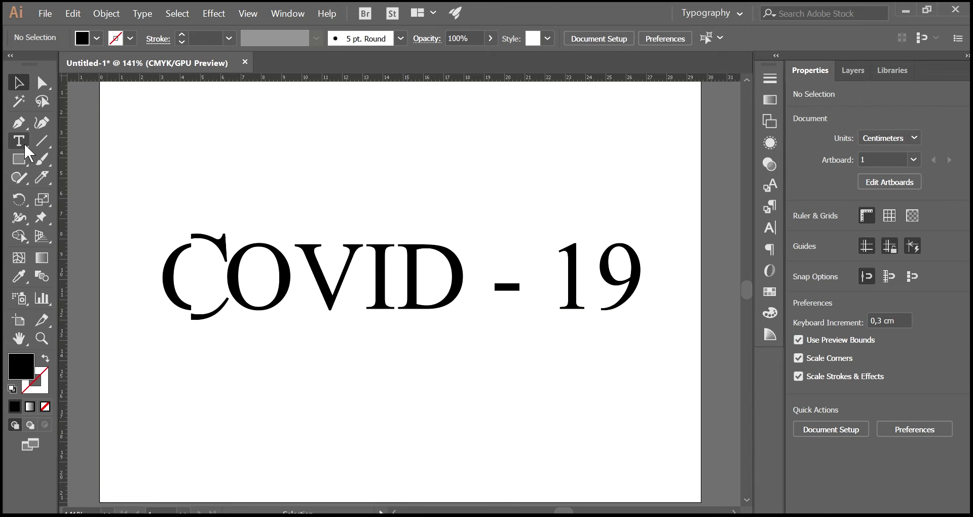
# Step: Cut the letter O vertically through its middle with the Knife tool
pyautogui.click(268, 245)
pyautogui.press('k')
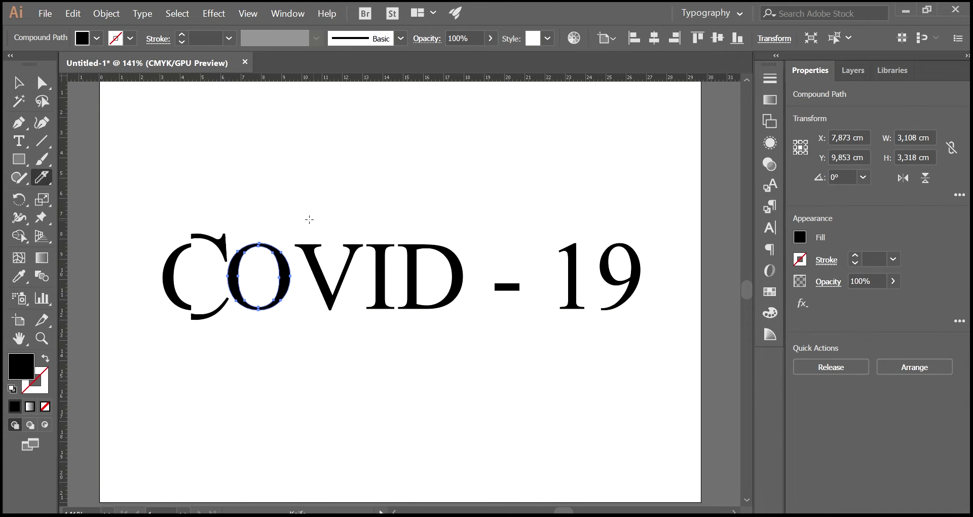
pyautogui.moveTo(256, 209); pyautogui.dragTo(259, 290)
pyautogui.hotkey('ctrl', 'z')
pyautogui.moveTo(255, 211); pyautogui.dragTo(268, 320)
pyautogui.hotkey('ctrl', 'z')
pyautogui.moveTo(257, 201); pyautogui.dragTo(255, 350)
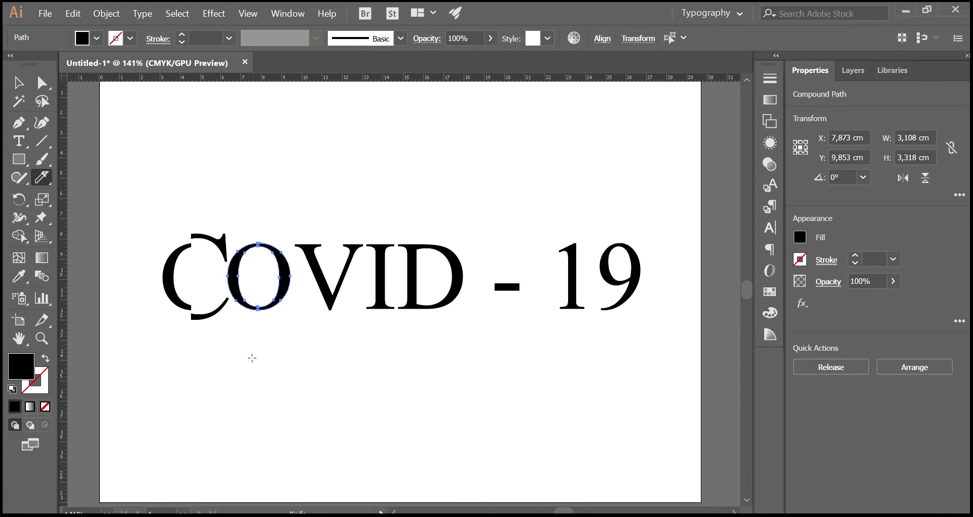
# Step: Cut the letters V, I and D vertically through their middles with the Knife tool
pyautogui.click(19, 83)
pyautogui.click(315, 272)
pyautogui.click(42, 180)
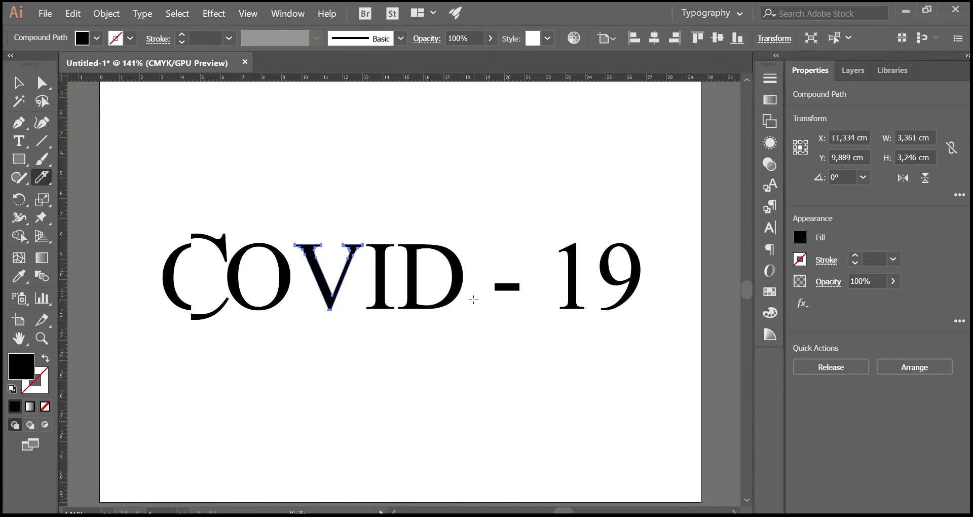
pyautogui.moveTo(323, 322); pyautogui.dragTo(324, 365)
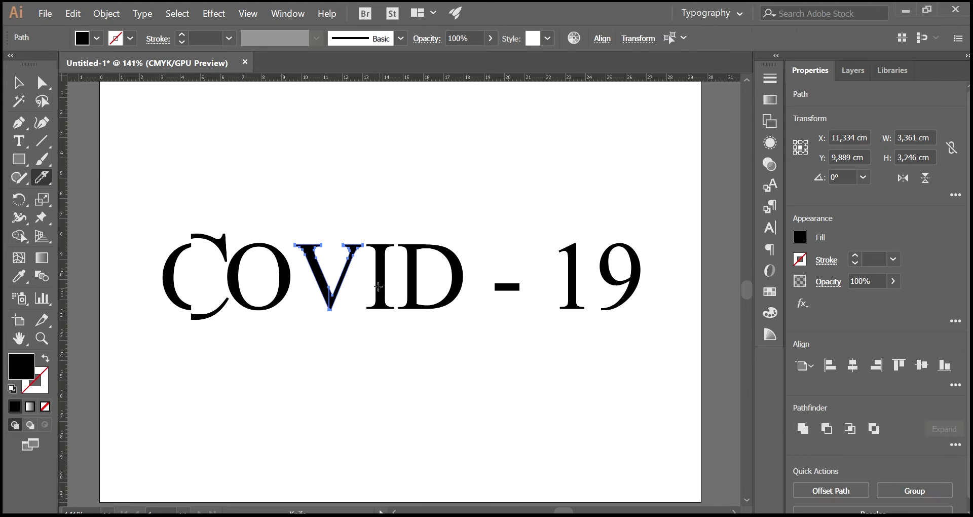
pyautogui.keyDown('ctrl'); pyautogui.click(379, 286); pyautogui.keyUp('ctrl')
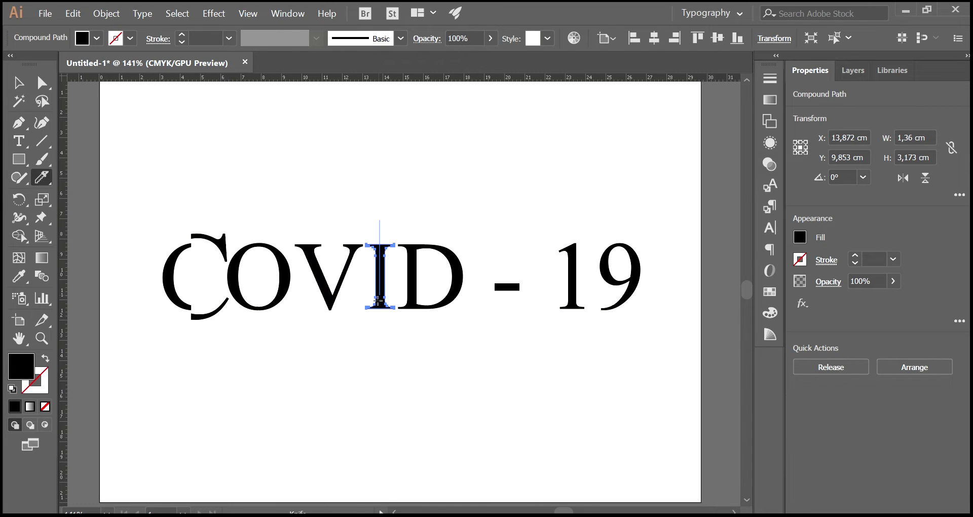
pyautogui.moveTo(379, 301); pyautogui.dragTo(378, 368)
pyautogui.keyDown('ctrl'); pyautogui.click(447, 265); pyautogui.keyUp('ctrl')
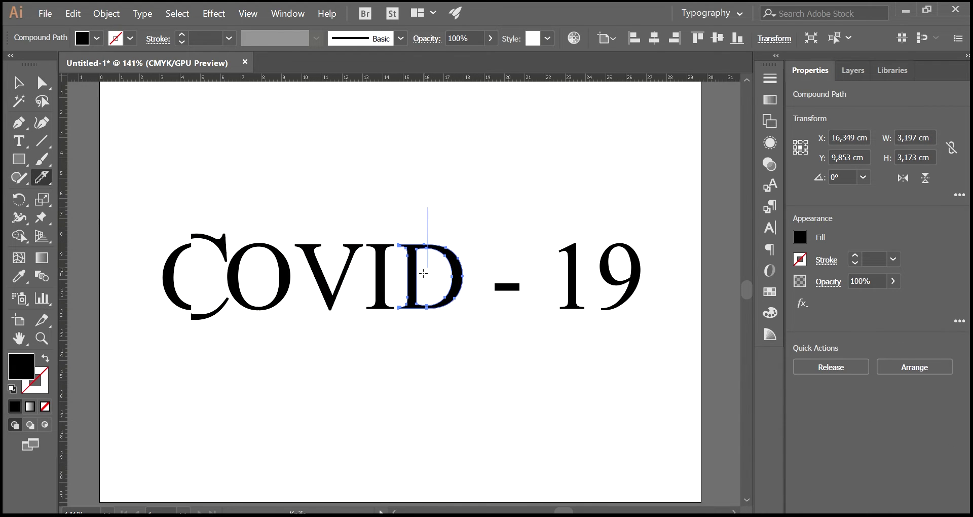
pyautogui.moveTo(423, 273); pyautogui.dragTo(421, 375)
# Step: Cut the hyphen and the digit 1 vertically through their middles with the Knife tool
pyautogui.keyDown('ctrl'); pyautogui.click(507, 287); pyautogui.keyUp('ctrl')
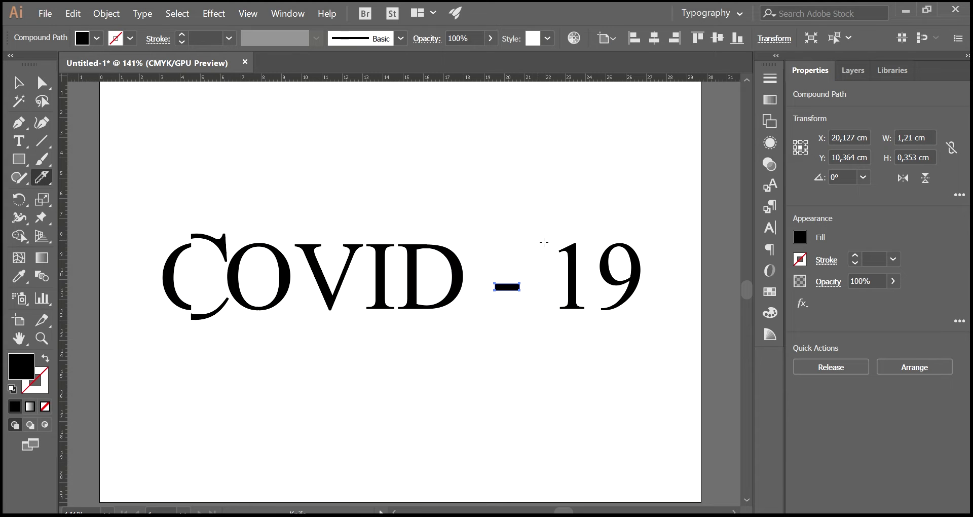
pyautogui.moveTo(503, 242); pyautogui.dragTo(504, 322)
pyautogui.hotkey('ctrl', 'z')
pyautogui.moveTo(507, 236); pyautogui.dragTo(509, 332)
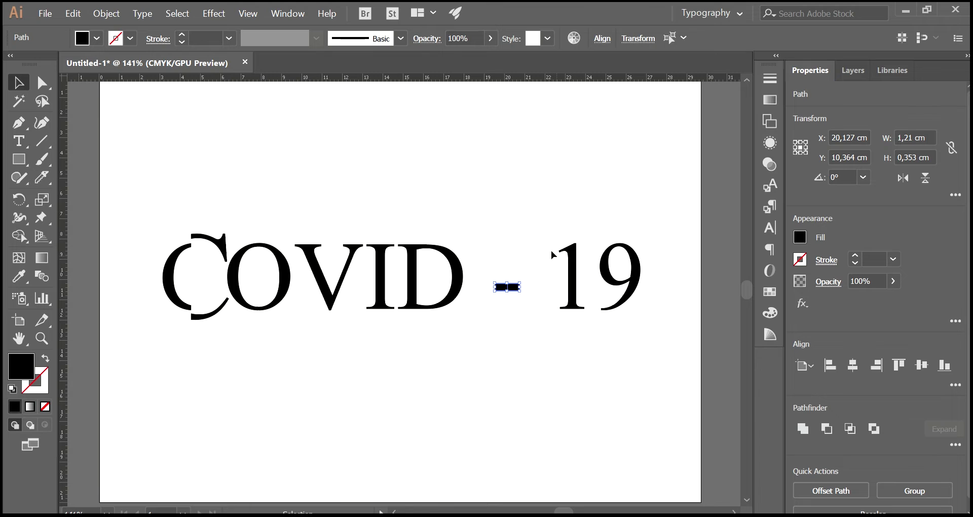
pyautogui.keyDown('ctrl'); pyautogui.click(571, 253); pyautogui.keyUp('ctrl')
pyautogui.moveTo(568, 208); pyautogui.dragTo(571, 325)
pyautogui.hotkey('ctrl', 'z')
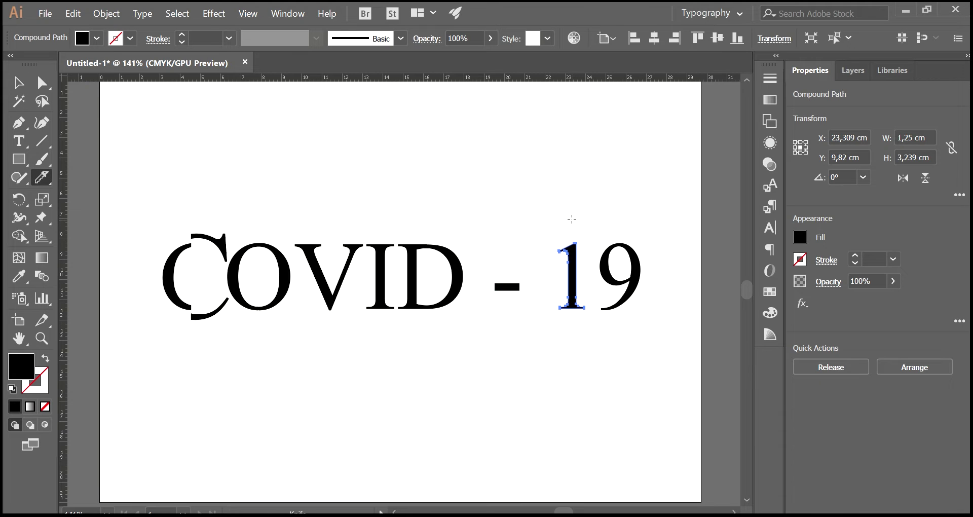
pyautogui.moveTo(574, 217); pyautogui.dragTo(588, 367)
# Step: Cut the digit 9 vertically through its middle with the Knife tool
pyautogui.click(19, 83)
pyautogui.click(636, 270)
pyautogui.click(41, 177)
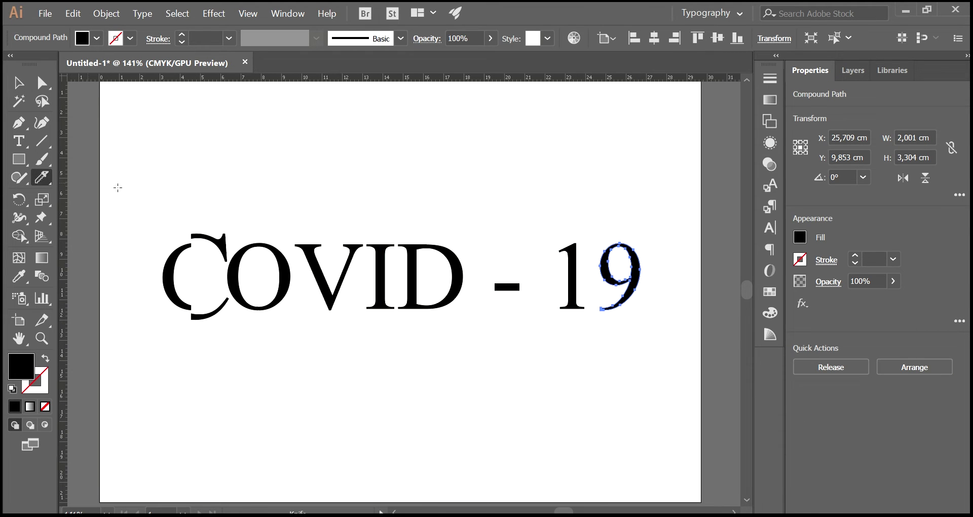
pyautogui.moveTo(616, 223)
pyautogui.mouseDown()
pyautogui.moveTo(629, 366)
pyautogui.moveTo(648, 350)
pyautogui.mouseUp()
pyautogui.hotkey('ctrl', 'z')
# Step: Enlarge the right half of the O to about 2.05 by 4.2 cm and place a horizontal guide at the enlarged C's bottom edge
pyautogui.click(23, 87)
pyautogui.click(277, 261)
pyautogui.moveTo(292, 245); pyautogui.dragTo(294, 235)
pyautogui.moveTo(294, 307); pyautogui.dragTo(298, 324)
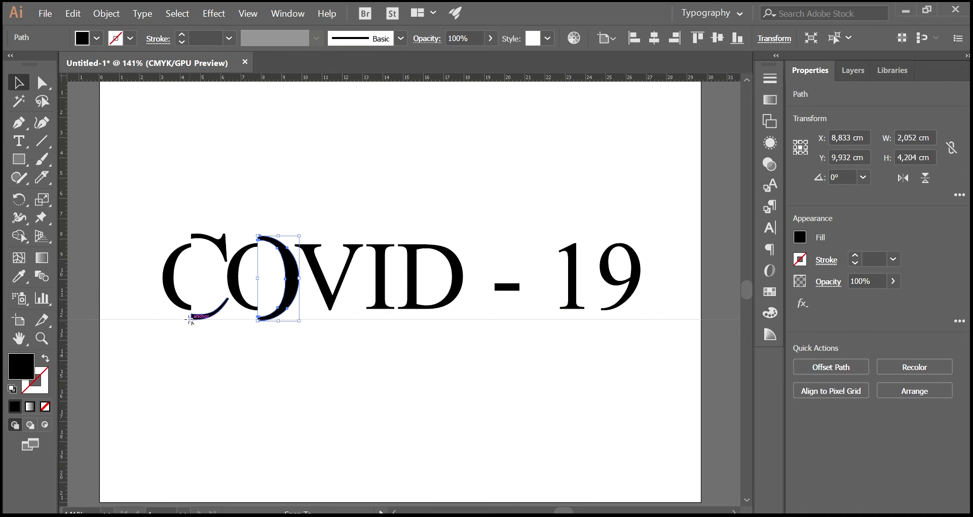
pyautogui.moveTo(192, 320); pyautogui.dragTo(191, 319)
# Step: Enlarge the right half of the V upward and down to the guide
pyautogui.click(339, 275)
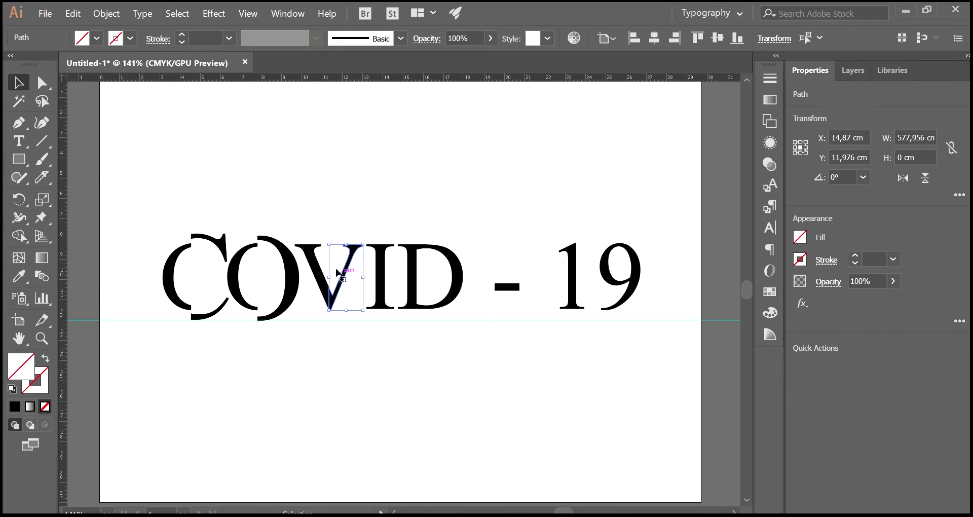
pyautogui.moveTo(363, 244); pyautogui.dragTo(368, 234)
pyautogui.moveTo(368, 311); pyautogui.dragTo(374, 320)
pyautogui.click(311, 256)
pyautogui.moveTo(309, 258)
pyautogui.mouseDown()
pyautogui.moveTo(309, 239)
pyautogui.moveTo(308, 265)
pyautogui.mouseUp()
pyautogui.hotkey('ctrl', 'z')
pyautogui.click(332, 207)
pyautogui.click(323, 275)
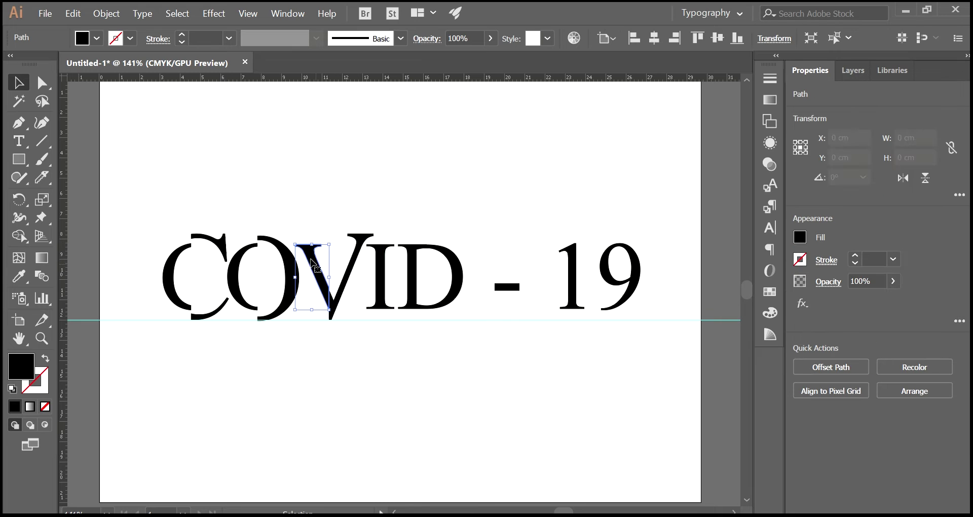
# Step: Enlarge the right halves of the I and the D upward and down to the guide
pyautogui.click(384, 266)
pyautogui.moveTo(393, 244); pyautogui.dragTo(397, 234)
pyautogui.hotkey('ctrl', 'z')
pyautogui.moveTo(396, 308); pyautogui.dragTo(404, 319)
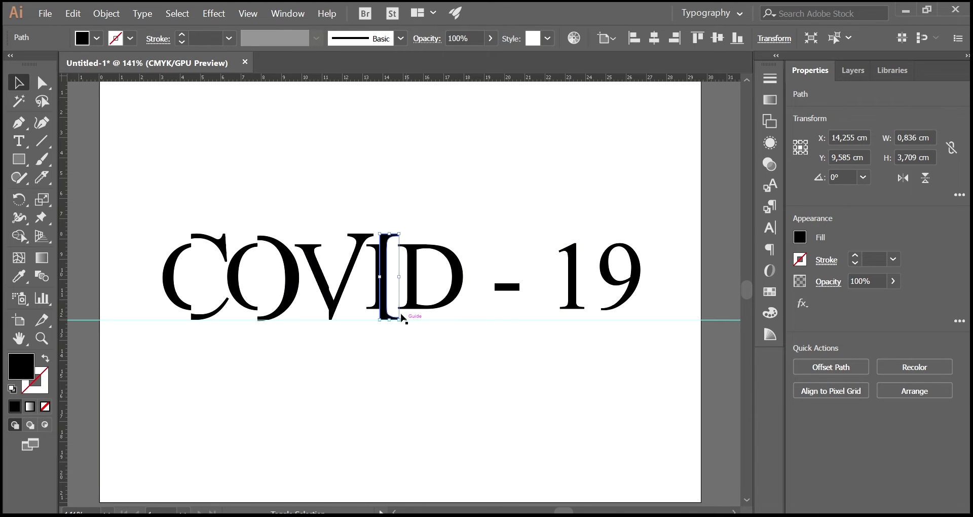
pyautogui.click(457, 278)
pyautogui.moveTo(461, 244); pyautogui.dragTo(465, 234)
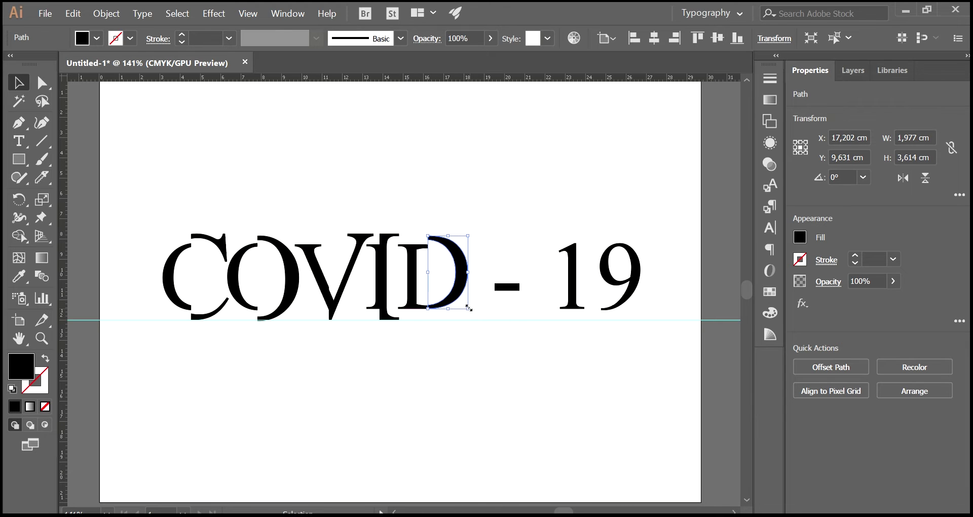
pyautogui.moveTo(466, 309); pyautogui.dragTo(475, 321)
# Step: Enlarge the two halves of the hyphen so that the right half sits higher than the left
pyautogui.click(513, 287)
pyautogui.moveTo(519, 282); pyautogui.dragTo(486, 297)
pyautogui.click(526, 224)
# Step: Enlarge the right half of the digit 1 upward and down to the guide
pyautogui.click(577, 284)
pyautogui.moveTo(585, 243); pyautogui.dragTo(592, 230)
pyautogui.moveTo(586, 309); pyautogui.dragTo(551, 309)
pyautogui.click(569, 291)
pyautogui.moveTo(559, 245); pyautogui.dragTo(552, 243)
# Step: Enlarge the right half of the digit 9 upward and down to the guide, and delete the guide
pyautogui.click(637, 267)
pyautogui.moveTo(641, 244); pyautogui.dragTo(659, 226)
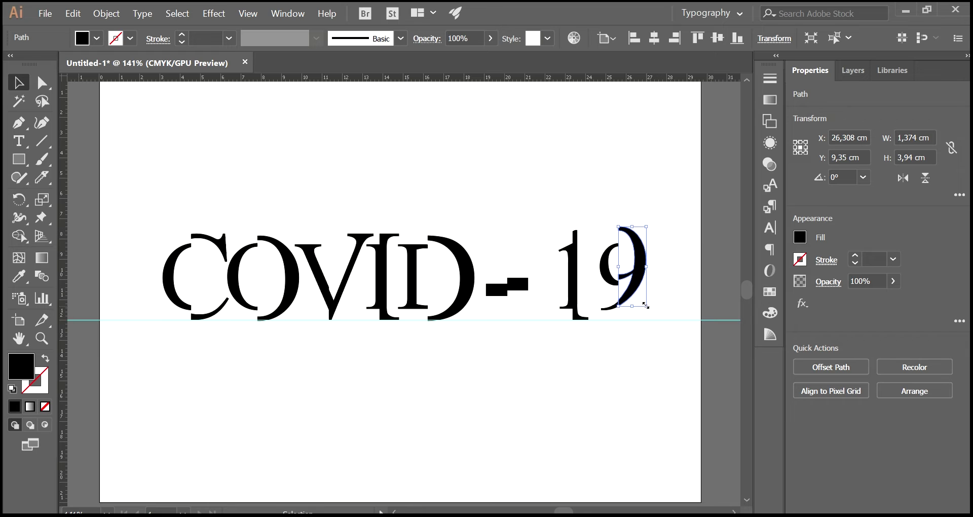
pyautogui.moveTo(646, 306); pyautogui.dragTo(651, 320)
pyautogui.click(602, 183)
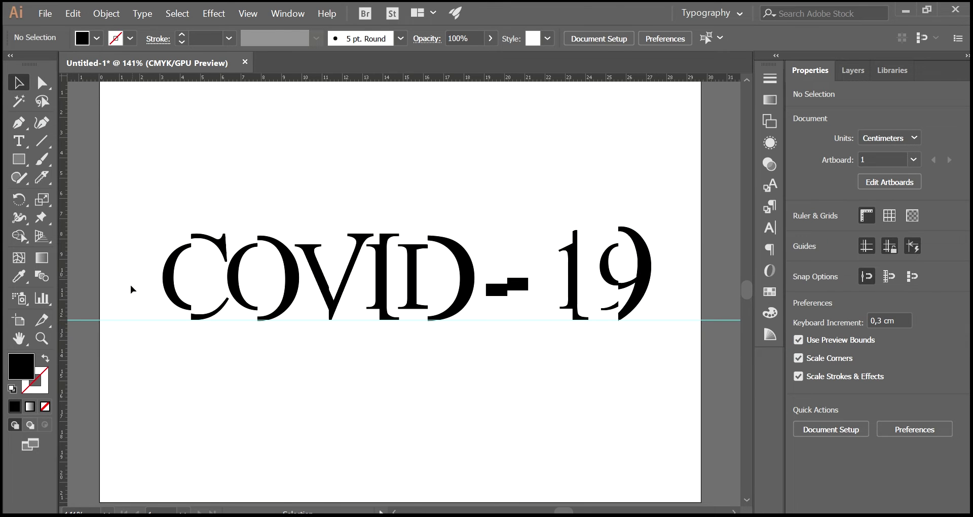
pyautogui.click(135, 320)
pyautogui.press('Delete')
# Step: Draw a vertical rectangle about 0.525 cm wide along the left of the C's cut and lengthen it to about 11.32 cm
pyautogui.press('m')
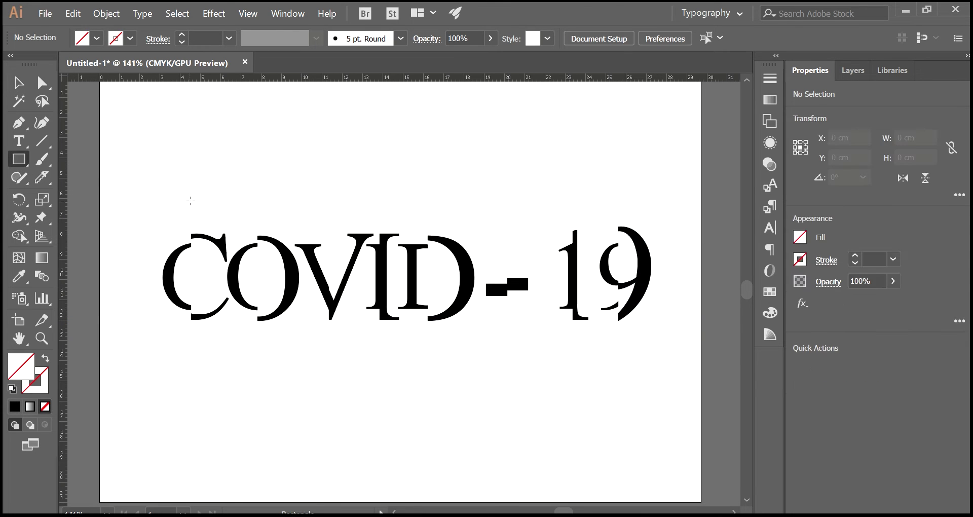
pyautogui.moveTo(180, 183); pyautogui.dragTo(192, 363)
pyautogui.press('v')
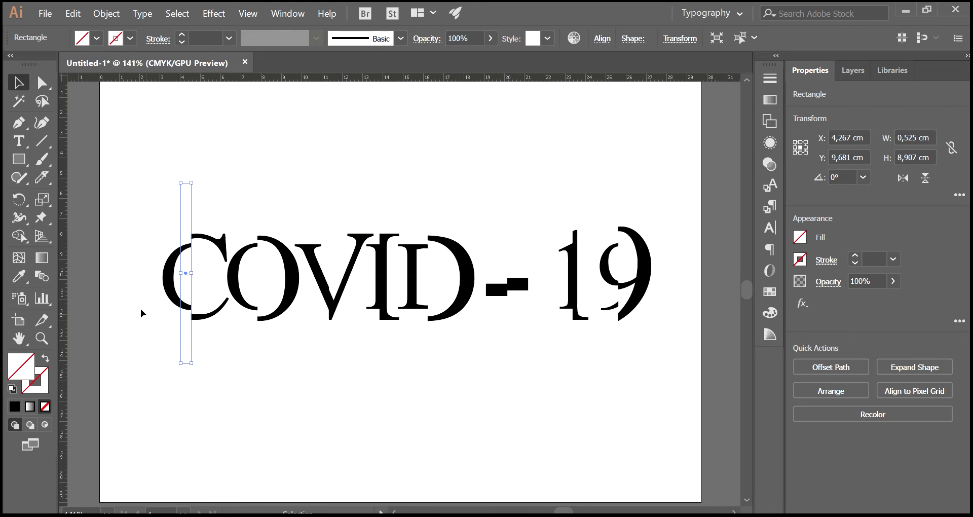
pyautogui.press('a')
pyautogui.scroll(3, 167, 187)
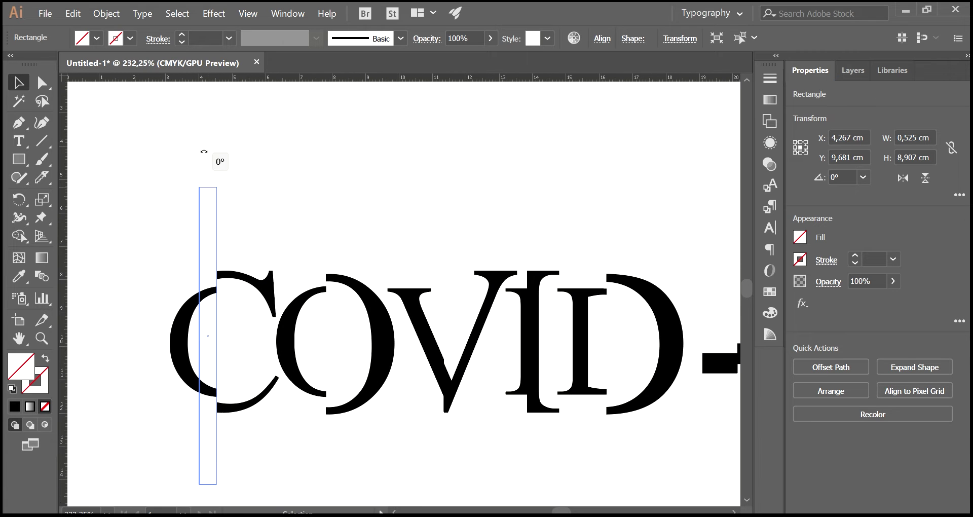
pyautogui.moveTo(207, 187); pyautogui.dragTo(208, 146)
pyautogui.scroll(-2, 258, 228)
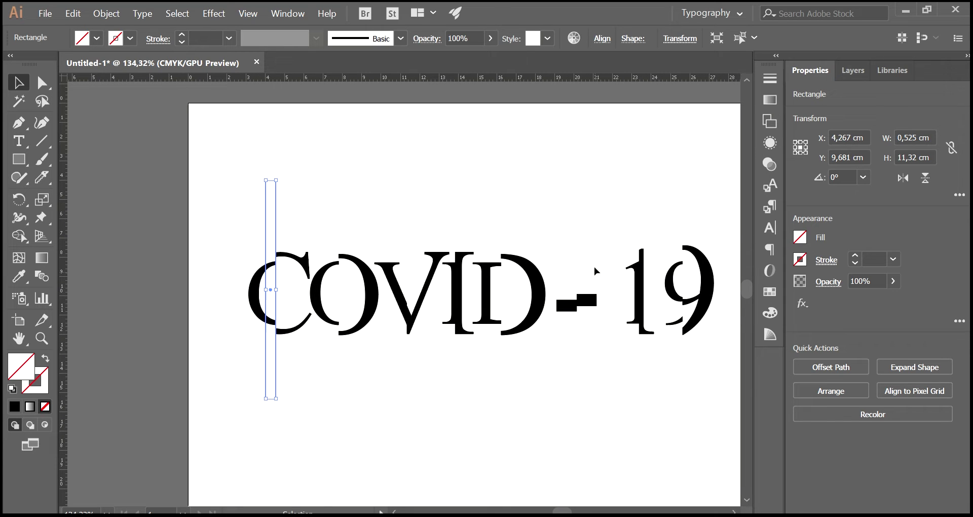
# Step: Fill the narrow rectangle with a white-to-black gradient and keep it selected
pyautogui.press('.')
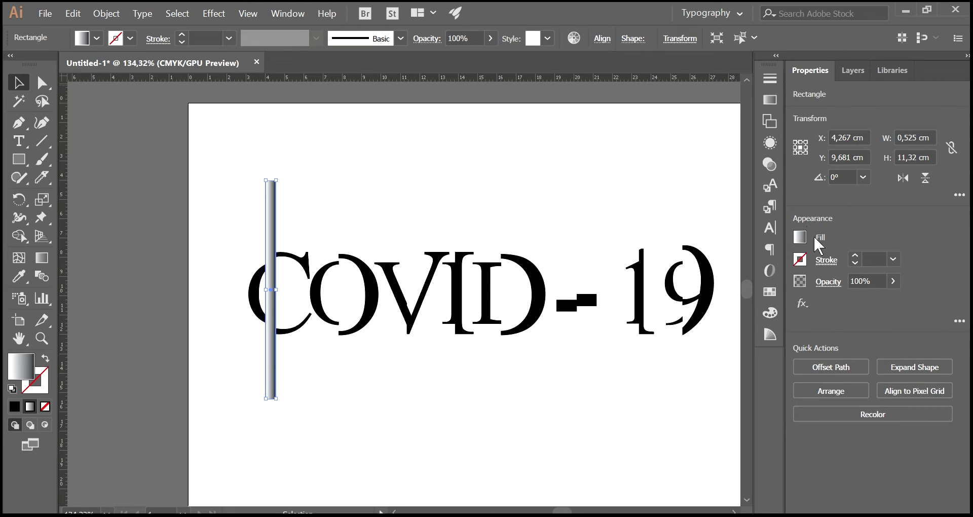
pyautogui.click(238, 208)
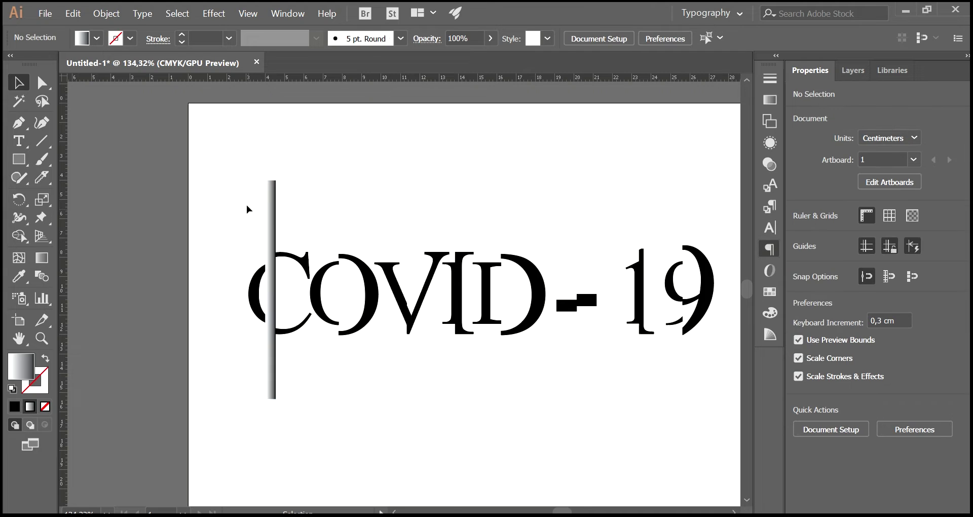
pyautogui.click(273, 213)
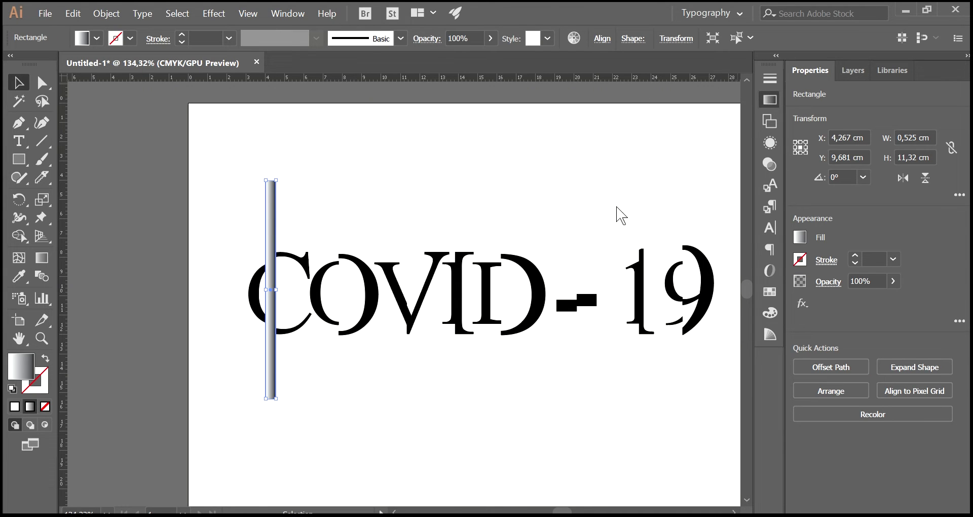
# Step: Cut the narrow gradient-filled rectangle out of the artwork
pyautogui.click(551, 327)
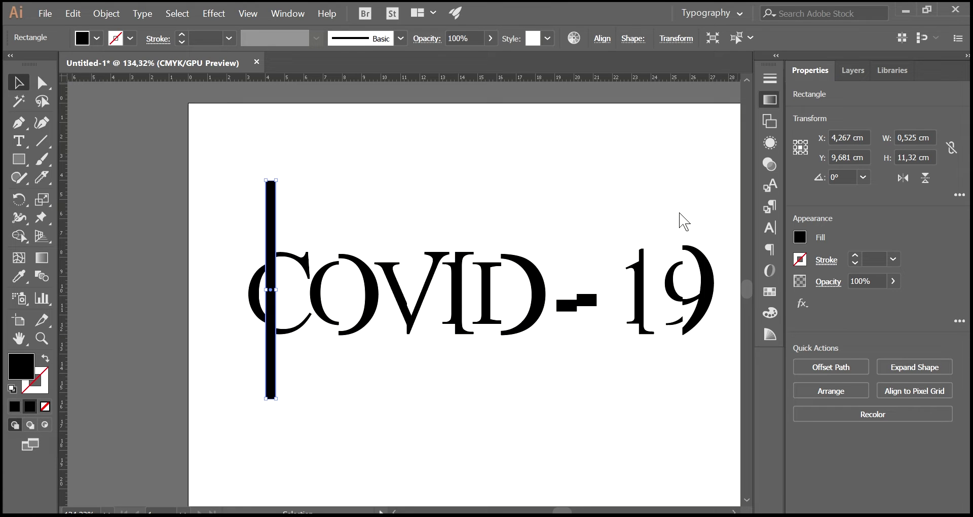
pyautogui.hotkey('ctrl', 'shift', 'z')
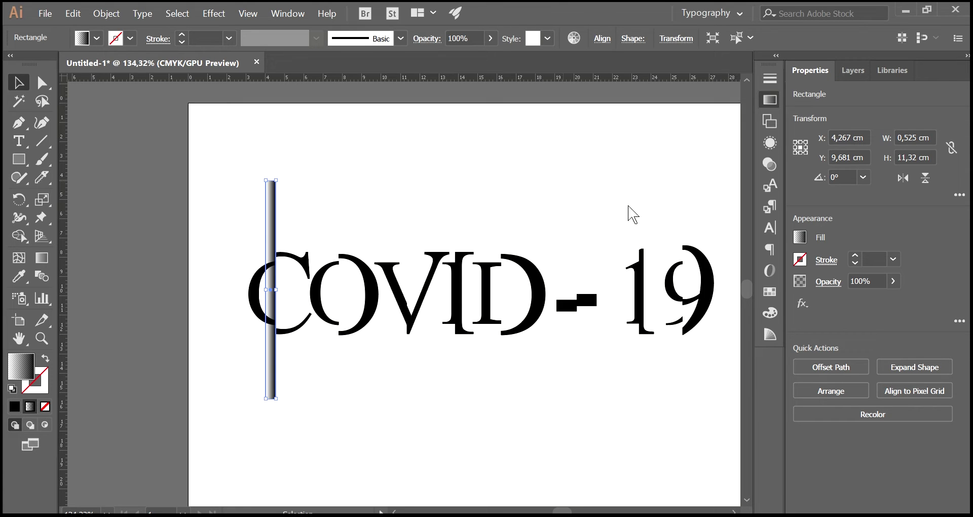
pyautogui.click(238, 186)
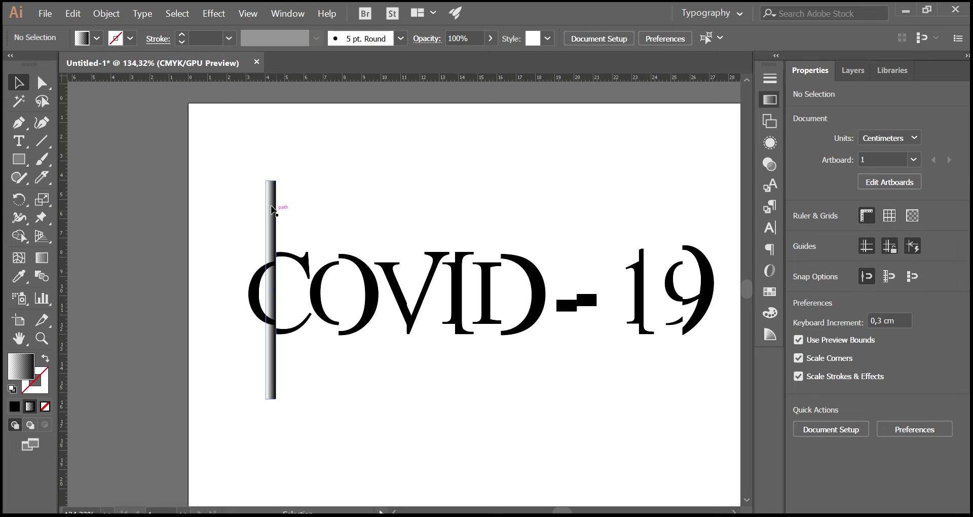
pyautogui.click(274, 214)
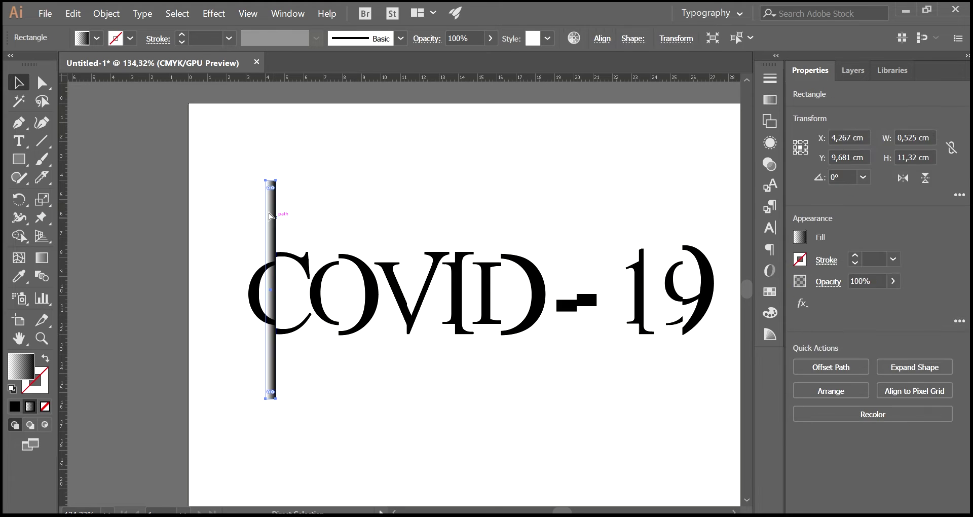
pyautogui.press('Delete')
# Step: Fill the left half of the C red and its right half yellow
pyautogui.click(256, 293)
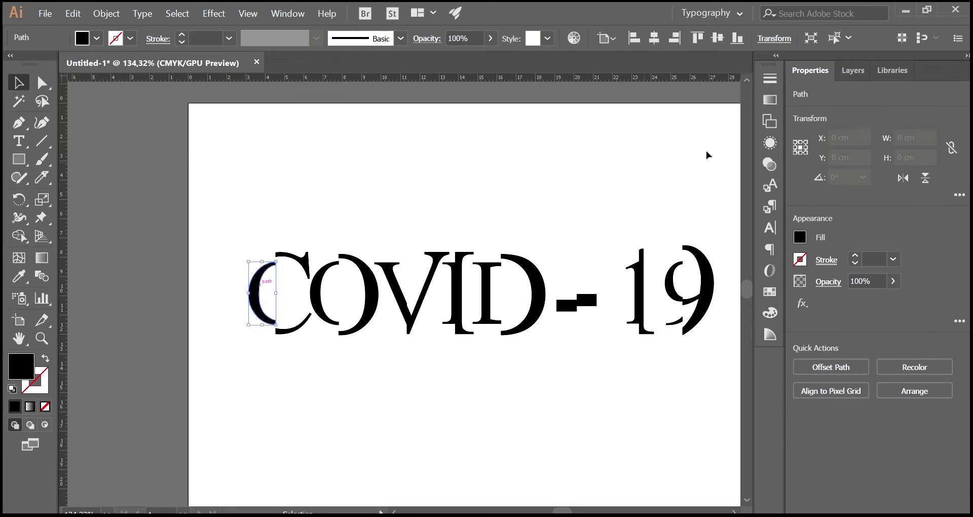
pyautogui.click(687, 292)
pyautogui.click(677, 293)
pyautogui.click(306, 259)
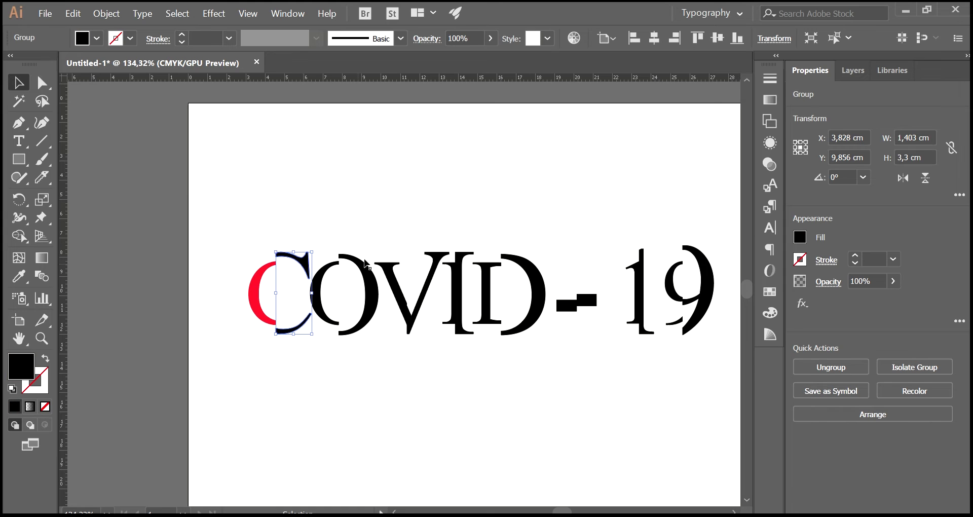
pyautogui.click(706, 293)
pyautogui.click(697, 292)
pyautogui.click(687, 293)
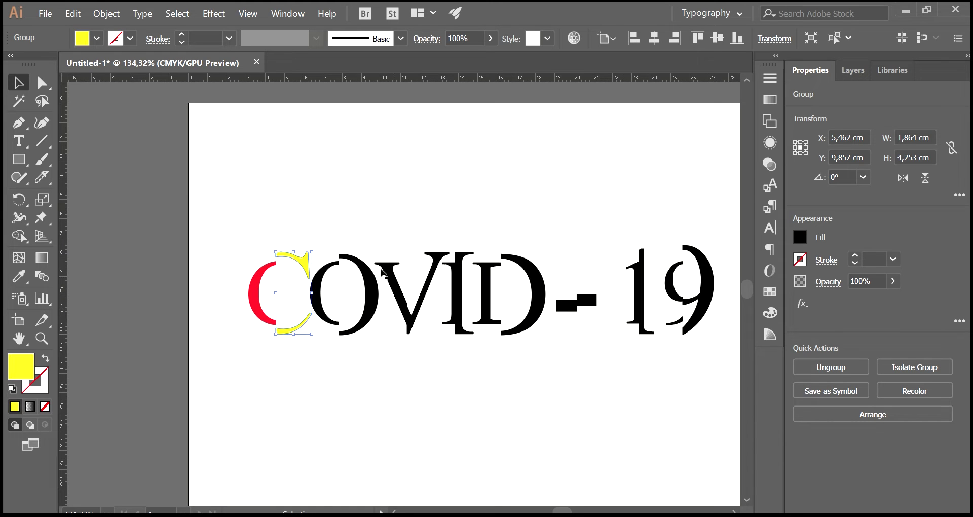
pyautogui.click(696, 292)
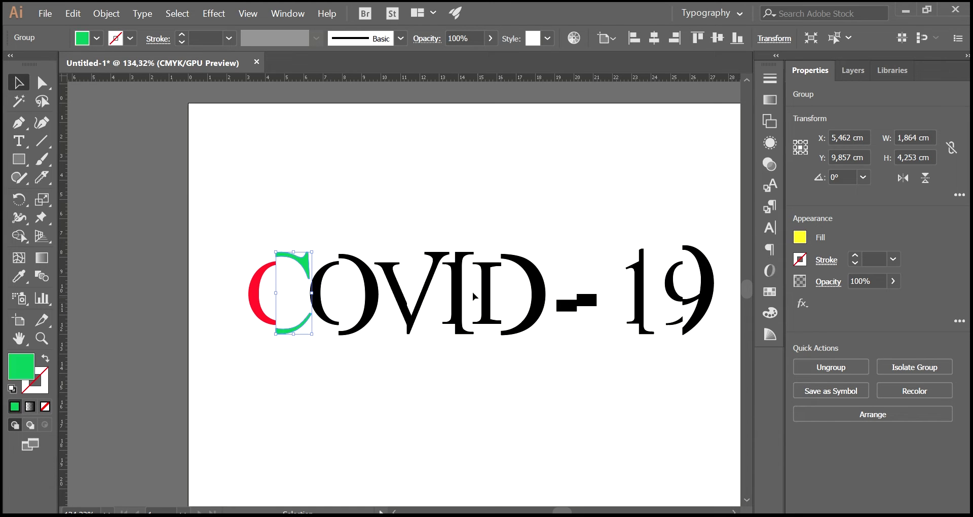
# Step: Fill the O's left half green and its right half light blue, and restore yellow on the C's right half
pyautogui.click(338, 270)
pyautogui.click(689, 292)
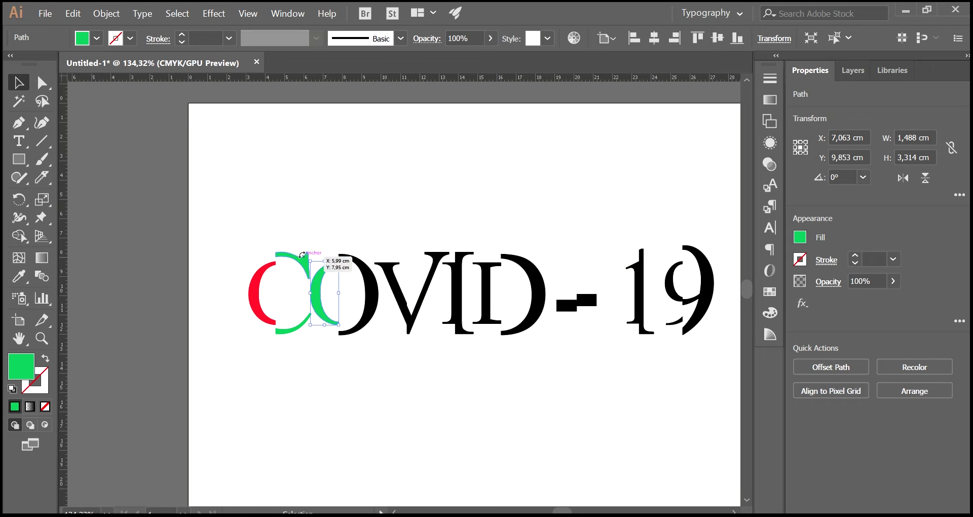
pyautogui.click(293, 255)
pyautogui.click(368, 276)
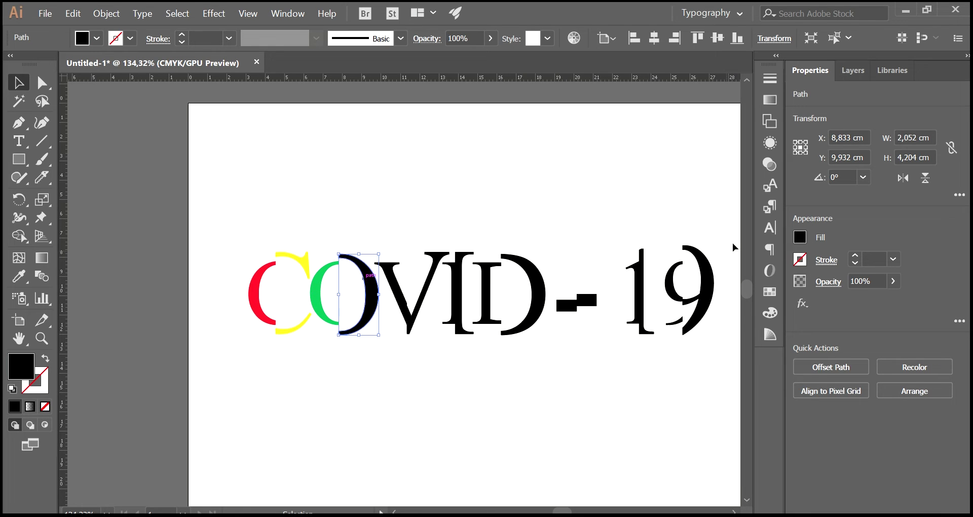
pyautogui.click(705, 293)
# Step: Fill the left half of the V red and its right half light orange
pyautogui.click(392, 280)
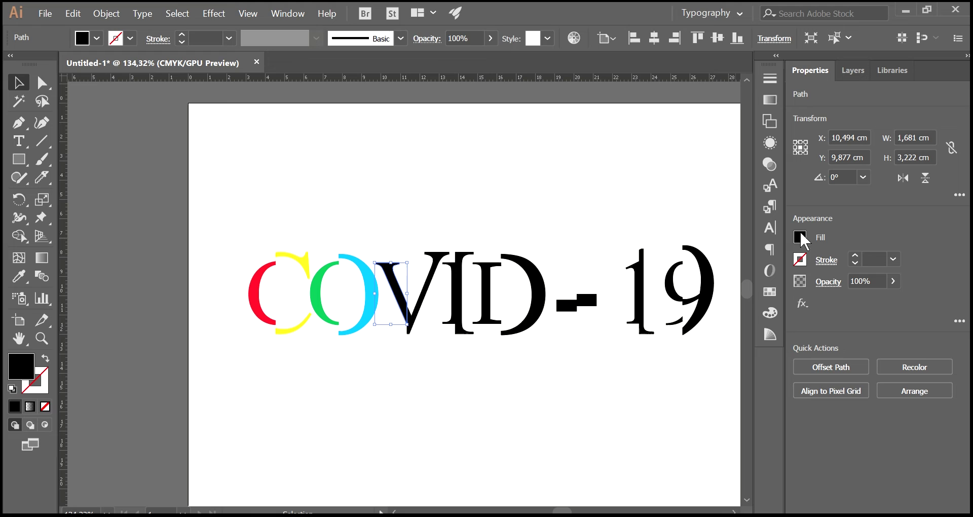
pyautogui.click(749, 293)
pyautogui.click(427, 284)
pyautogui.click(800, 237)
pyautogui.click(779, 290)
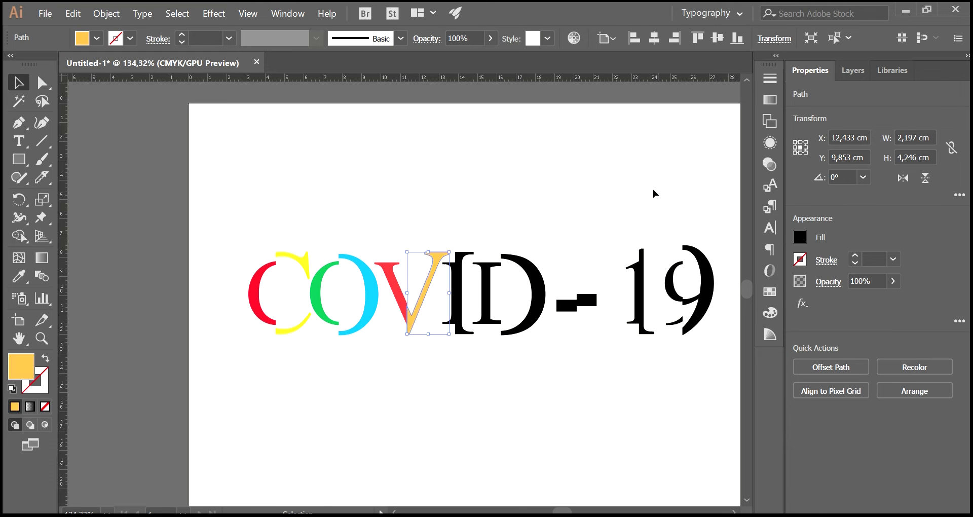
pyautogui.click(653, 190)
# Step: Fill the left half of the I dark green and its right half blue
pyautogui.click(451, 284)
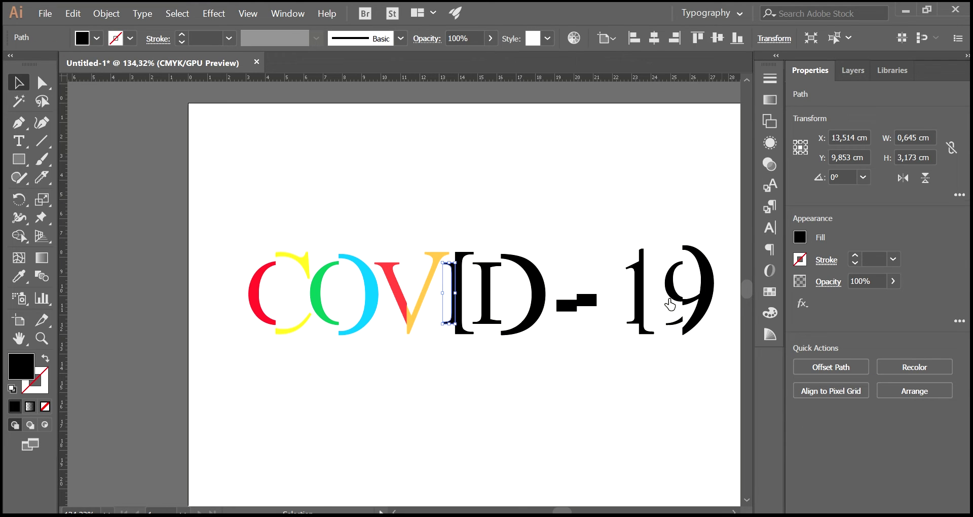
pyautogui.click(669, 299)
pyautogui.click(678, 289)
pyautogui.click(460, 290)
pyautogui.click(802, 237)
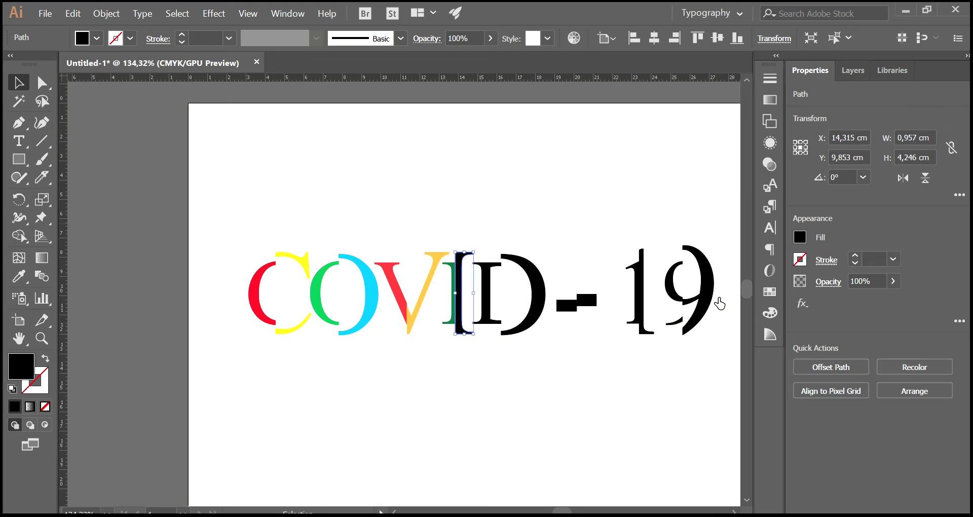
pyautogui.click(720, 304)
pyautogui.click(732, 307)
# Step: Fill the left half of the D yellow and its right half purple
pyautogui.click(492, 276)
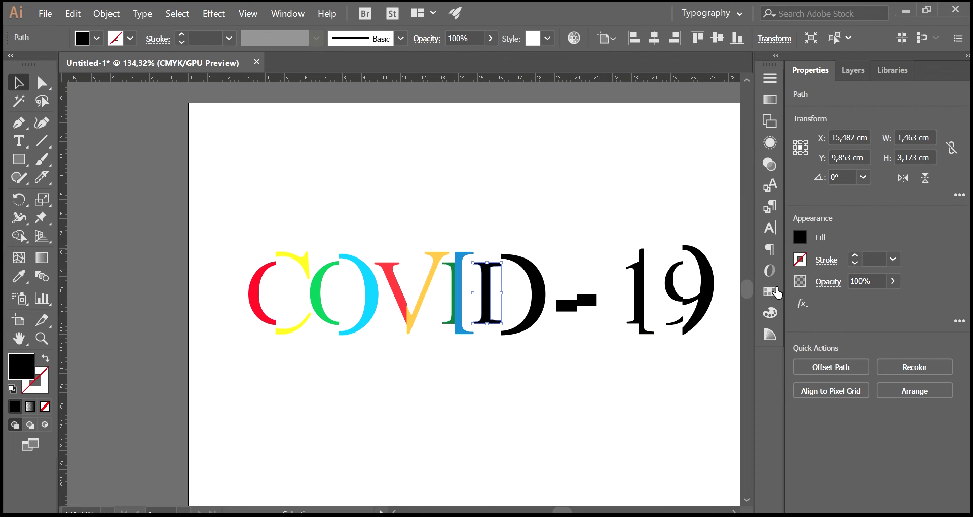
pyautogui.click(775, 289)
pyautogui.click(630, 303)
pyautogui.click(543, 284)
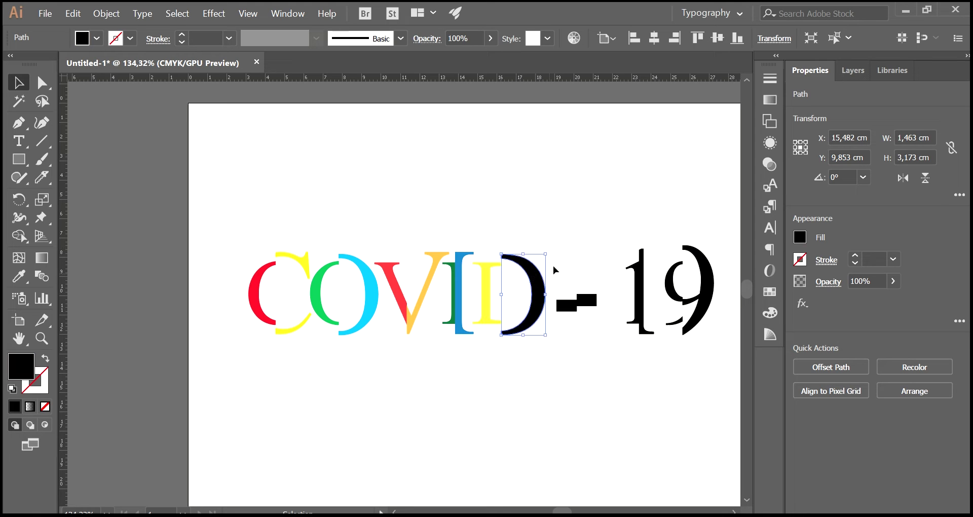
pyautogui.click(726, 303)
pyautogui.click(699, 291)
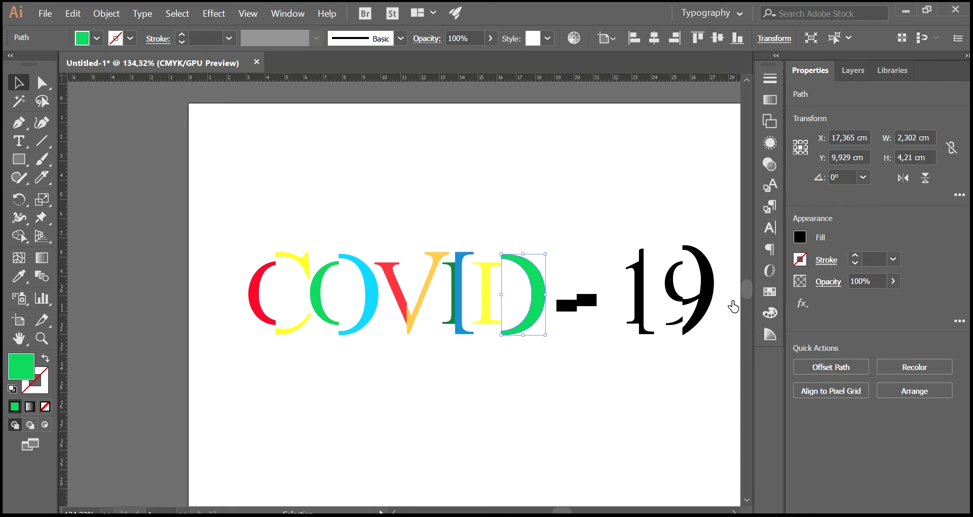
pyautogui.click(767, 303)
# Step: Fill the left piece of the dash light blue and its right piece dark blue
pyautogui.click(574, 307)
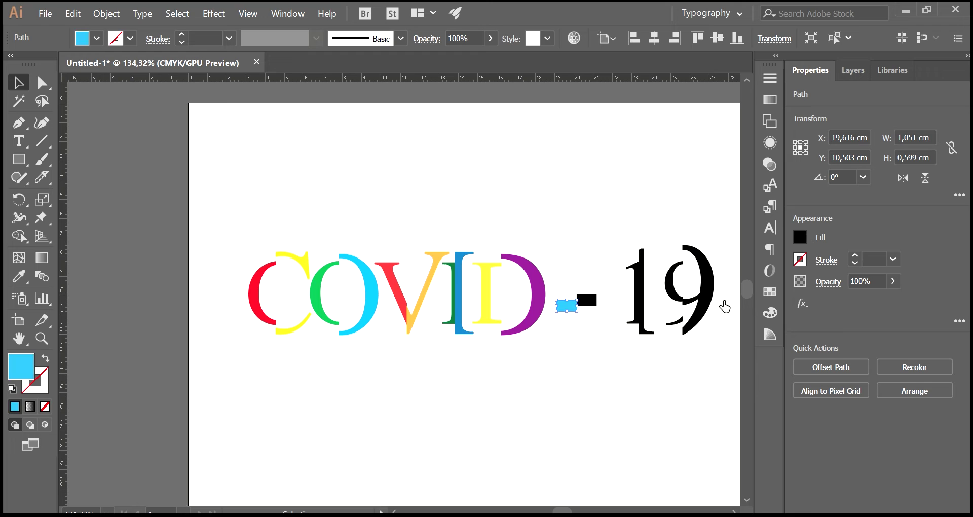
pyautogui.click(769, 301)
pyautogui.click(747, 301)
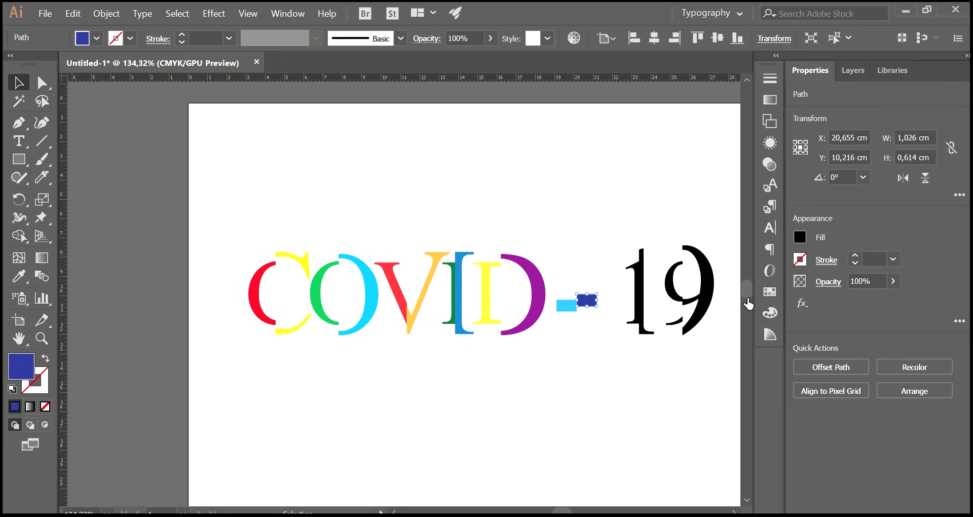
pyautogui.click(741, 301)
# Step: Fill the left half of the digit 1 red and its right half orange
pyautogui.click(627, 266)
pyautogui.click(805, 239)
pyautogui.click(675, 292)
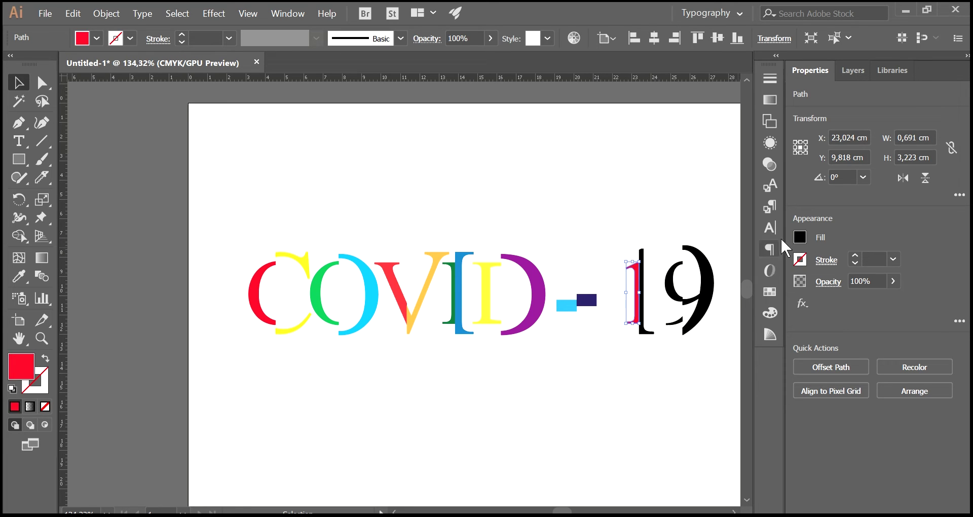
pyautogui.click(642, 251)
pyautogui.click(777, 291)
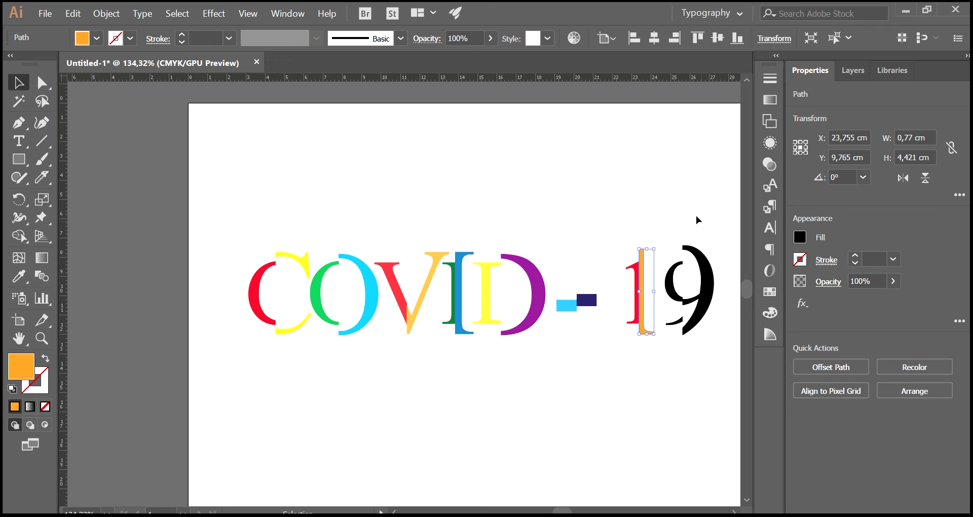
# Step: Group the pieces of the 9's left half and fill them pink, and fill the 9's right half yellow
pyautogui.click(681, 264)
pyautogui.keyDown('shift'); pyautogui.click(674, 323); pyautogui.keyUp('shift')
pyautogui.hotkey('ctrl', 'g')
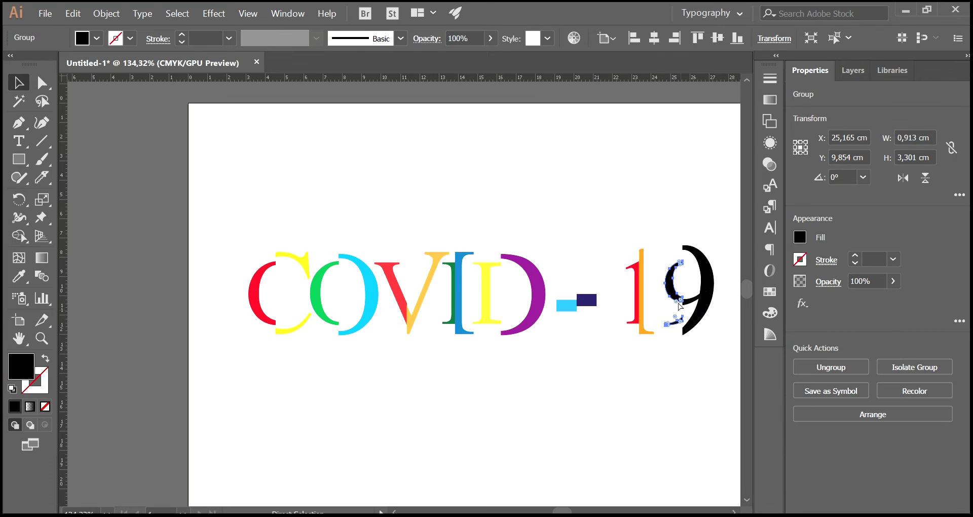
pyautogui.click(804, 237)
pyautogui.click(778, 296)
pyautogui.click(648, 309)
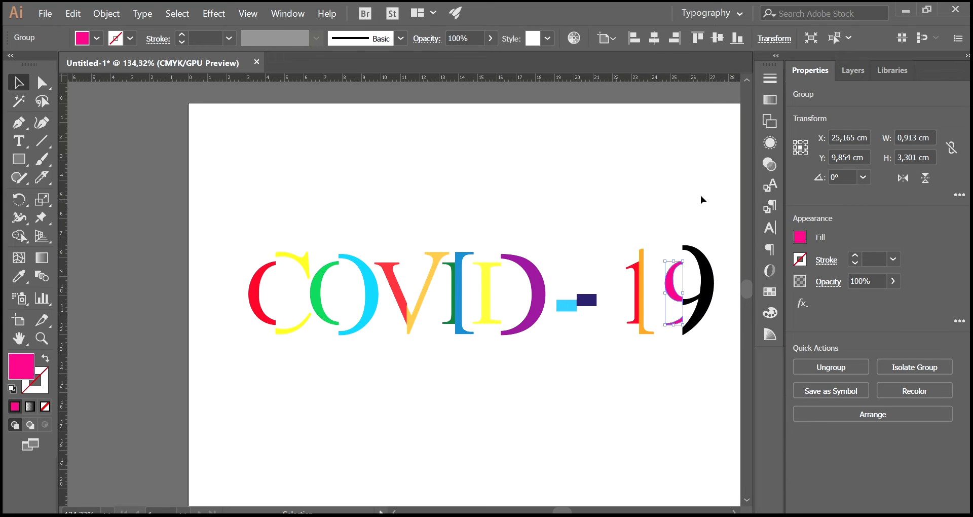
pyautogui.click(702, 257)
pyautogui.click(579, 283)
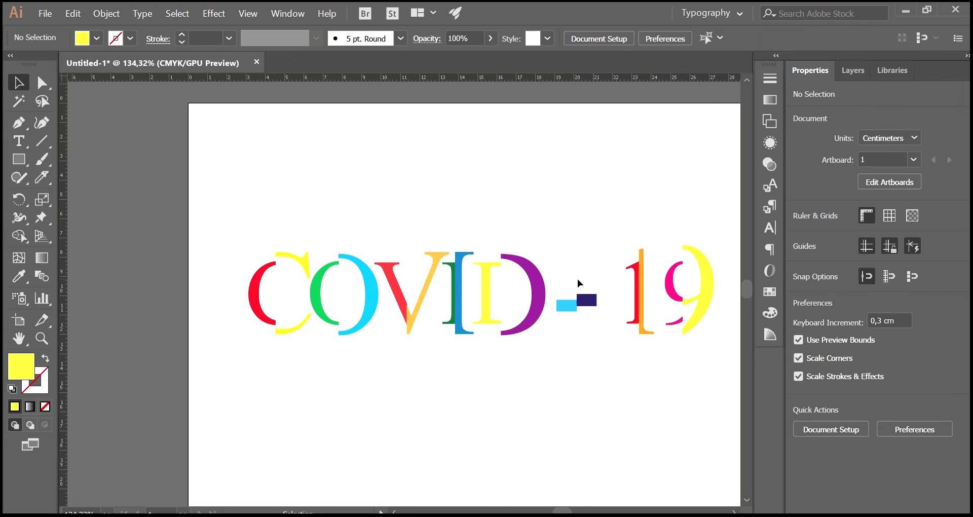
# Step: Paste the gradient bar back, align it to the C's cut and copy it along the cut of every other character
pyautogui.press('m')
pyautogui.moveTo(218, 195); pyautogui.dragTo(381, 239)
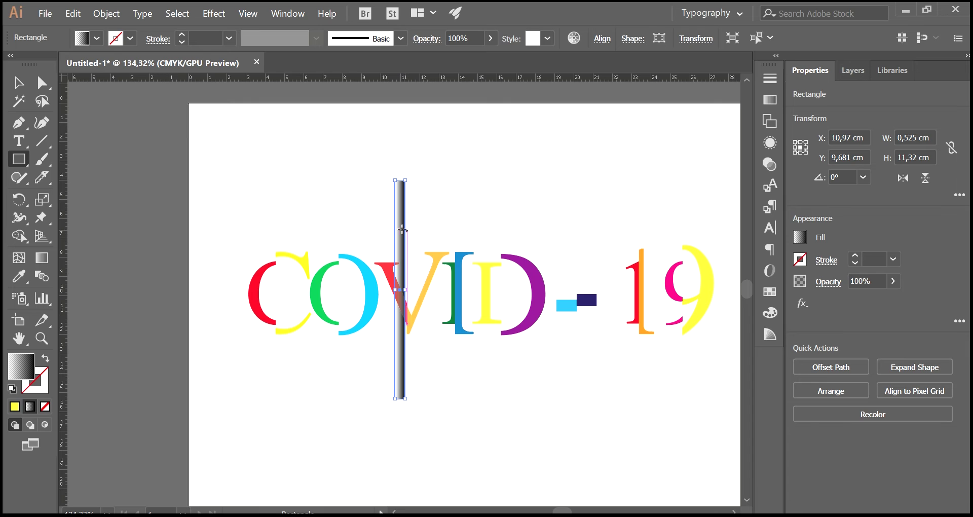
pyautogui.press('v')
pyautogui.moveTo(402, 229); pyautogui.dragTo(264, 217)
pyautogui.moveTo(265, 218); pyautogui.dragTo(678, 228)
pyautogui.click(242, 219)
pyautogui.click(601, 138)
pyautogui.hscroll(5, 449, 399)
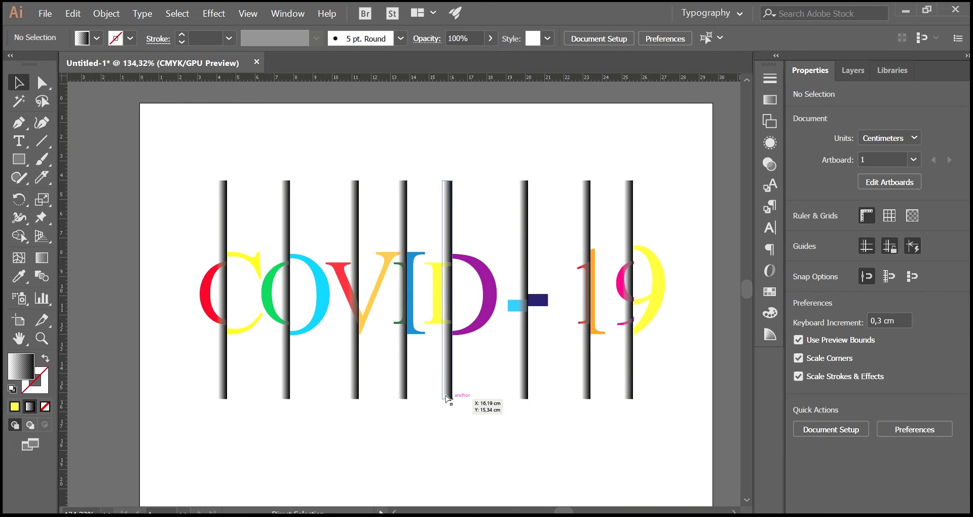
# Step: Draw a rectangle about 26.95 cm by 14.24 cm over the text and bars, and extend the white part of its gradient towards the black end
pyautogui.click(19, 163)
pyautogui.moveTo(156, 143); pyautogui.dragTo(677, 419)
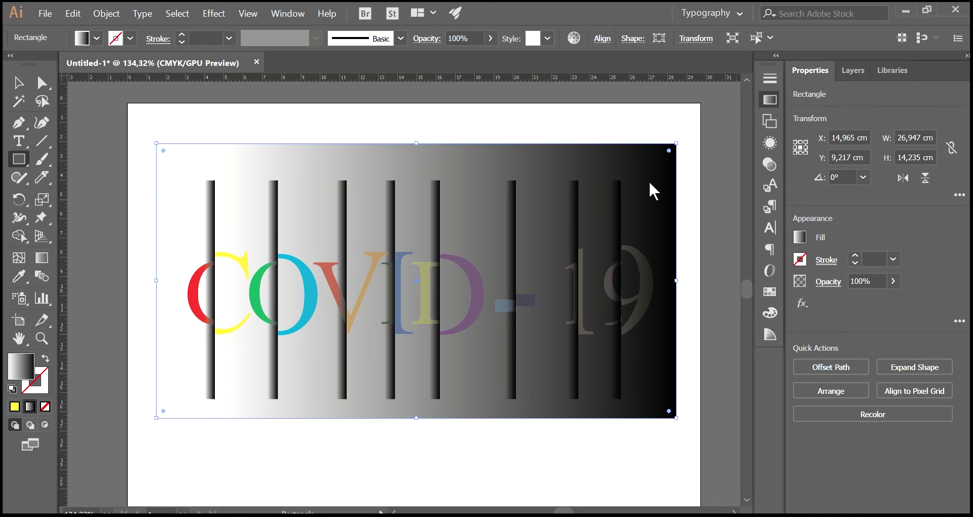
pyautogui.moveTo(640, 194); pyautogui.dragTo(688, 229)
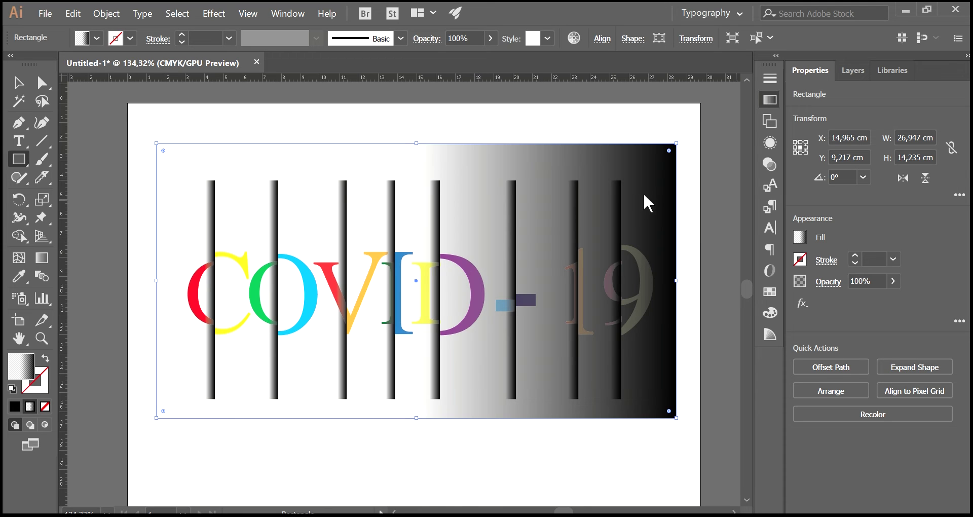
pyautogui.click(564, 334)
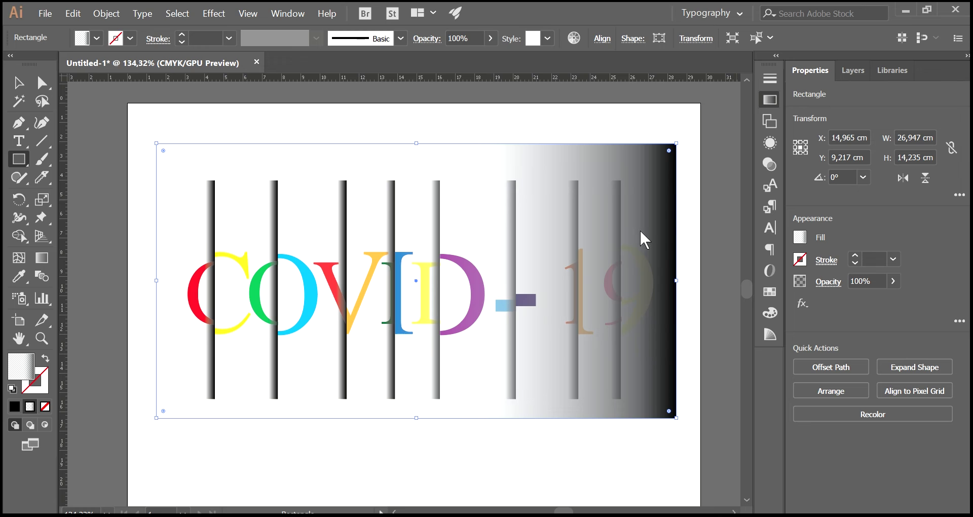
# Step: Turn the large rectangle's fill into a black-white-black gradient running from top to bottom
pyautogui.hotkey('ctrl', 'z')
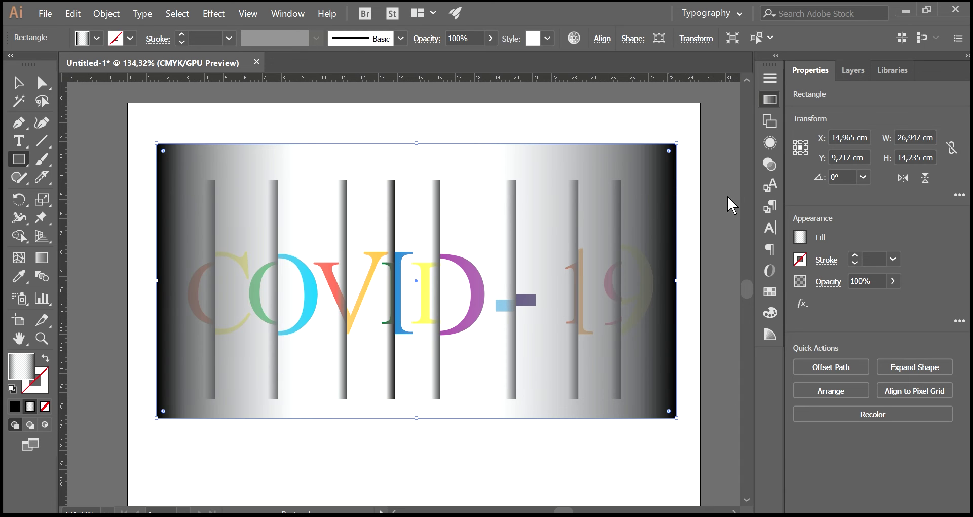
pyautogui.hotkey('ctrl', 'z')
pyautogui.hotkey('ctrl', 'z')
pyautogui.hotkey('ctrl', 'z')
pyautogui.hotkey('ctrl', 'z')
pyautogui.hotkey('ctrl', 'z')
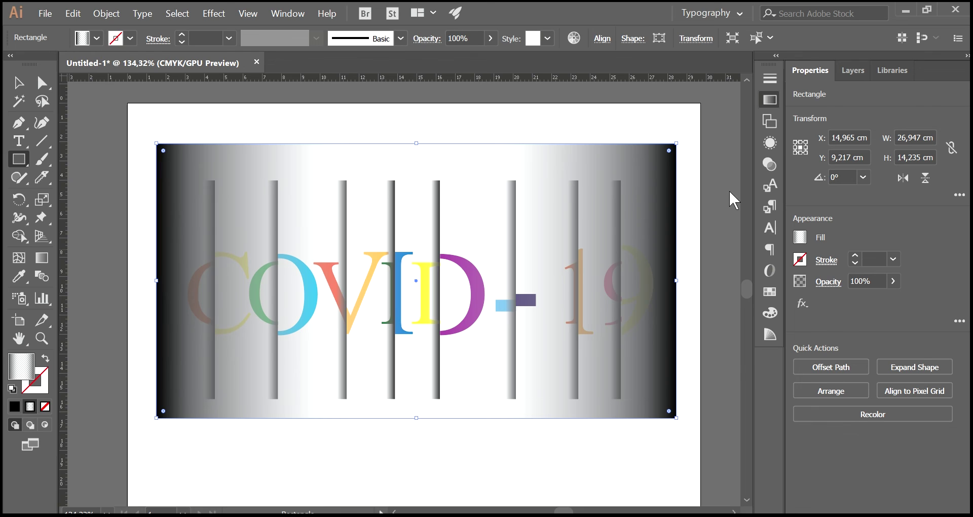
pyautogui.hotkey('ctrl', 'z')
pyautogui.hotkey('ctrl', 'z')
pyautogui.hotkey('ctrl', 'z')
pyautogui.hotkey('ctrl', 'z')
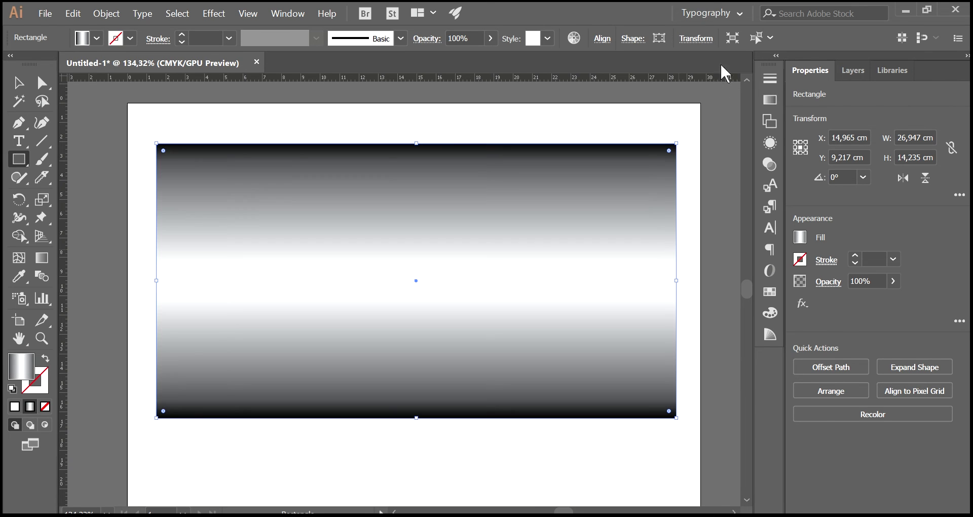
# Step: Select the large rectangle together with all the gradient bars and make an opacity mask that fades the bars' ends
pyautogui.hotkey('ctrl', 'y')
pyautogui.press('v')
pyautogui.moveTo(133, 113); pyautogui.dragTo(693, 204)
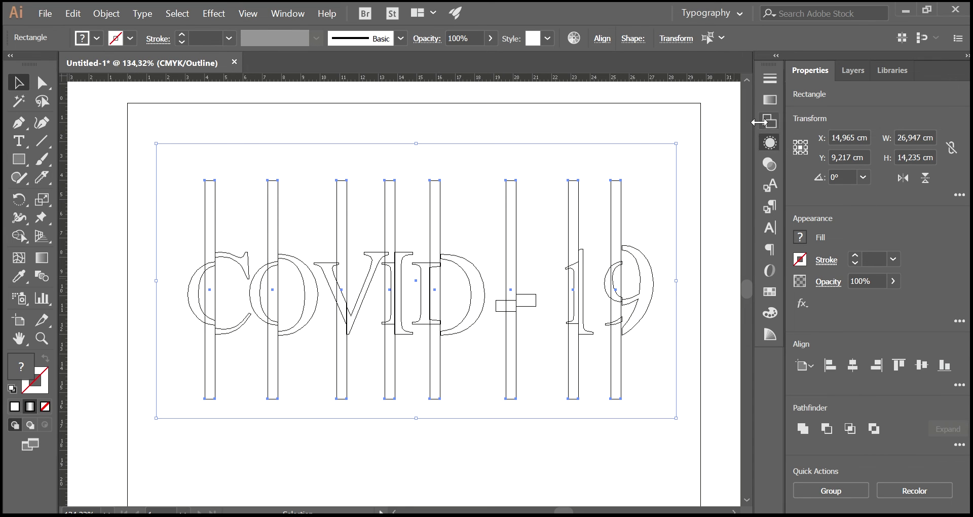
pyautogui.click(250, 29)
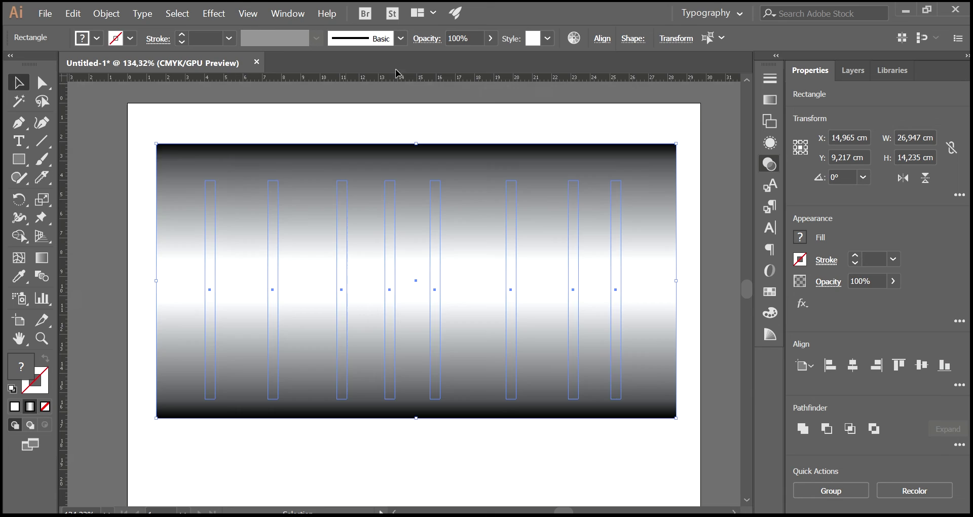
pyautogui.click(719, 119)
pyautogui.click(660, 140)
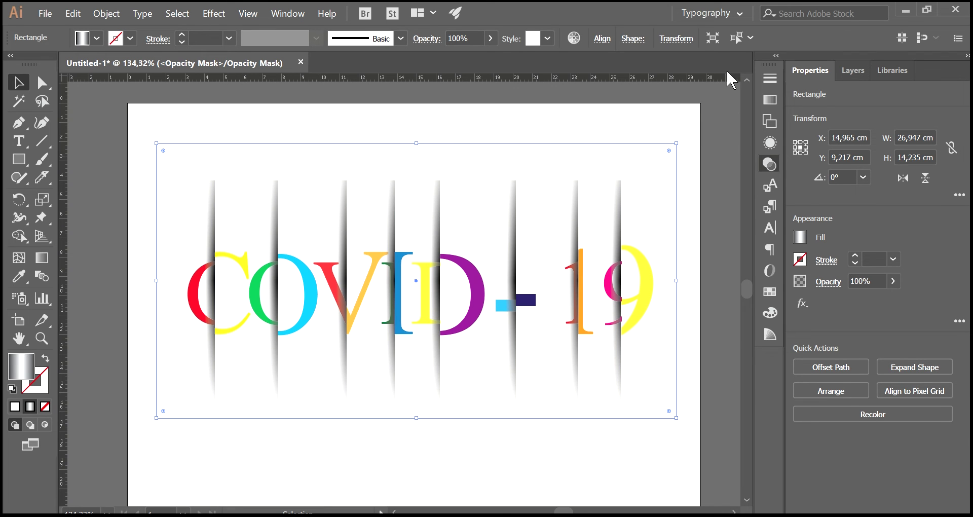
pyautogui.click(616, 139)
pyautogui.click(661, 140)
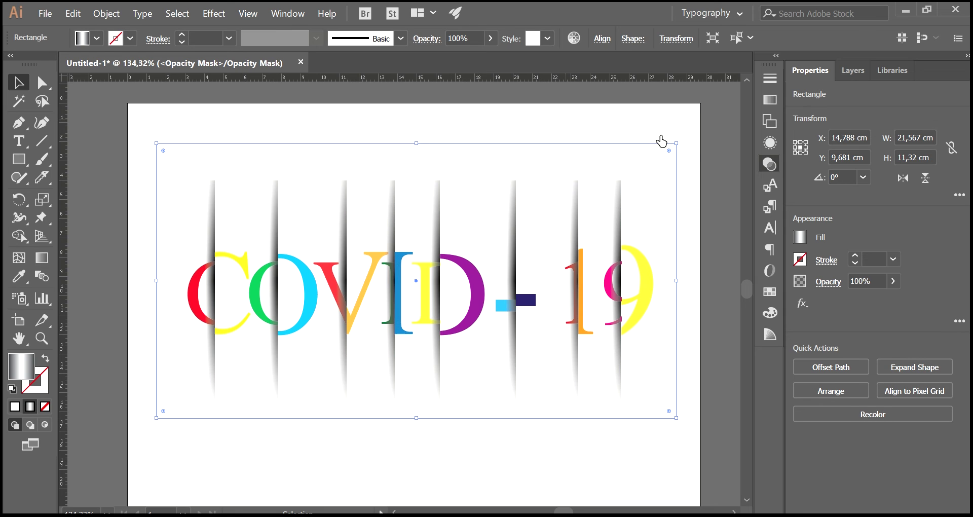
pyautogui.click(711, 155)
pyautogui.click(710, 154)
pyautogui.click(715, 122)
pyautogui.click(715, 121)
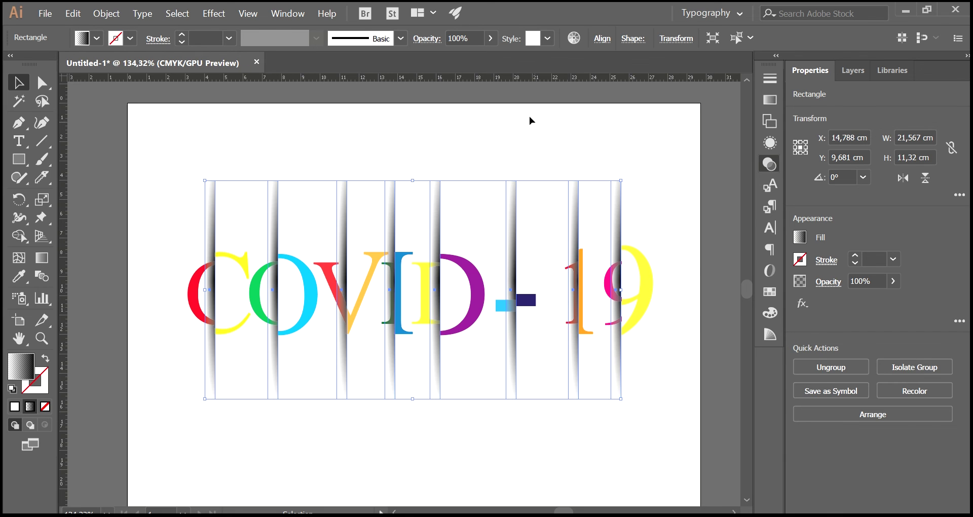
# Step: Shift the opacity mask gradient's midpoints towards its white centre so the shadows fade out closer to the letters
pyautogui.click(529, 117)
pyautogui.click(209, 204)
pyautogui.click(652, 137)
pyautogui.click(39, 262)
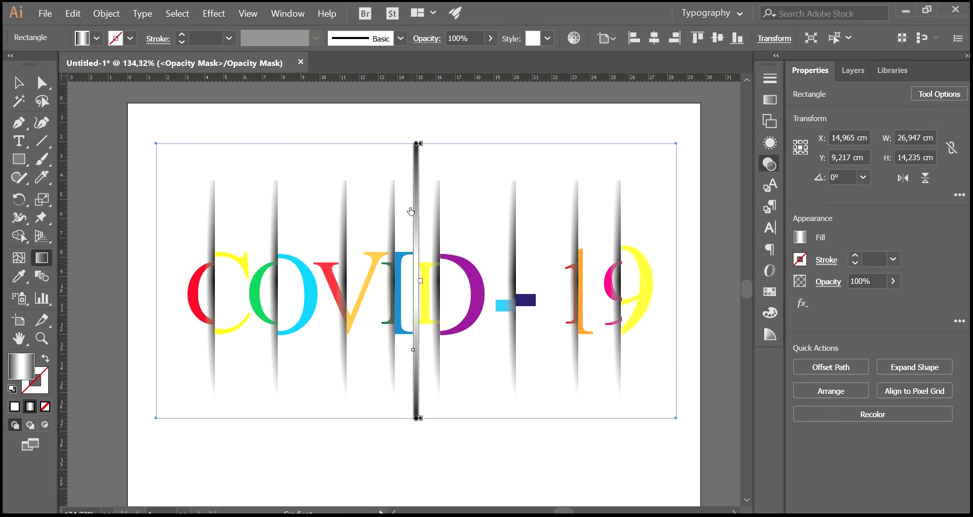
pyautogui.moveTo(412, 215); pyautogui.dragTo(413, 256)
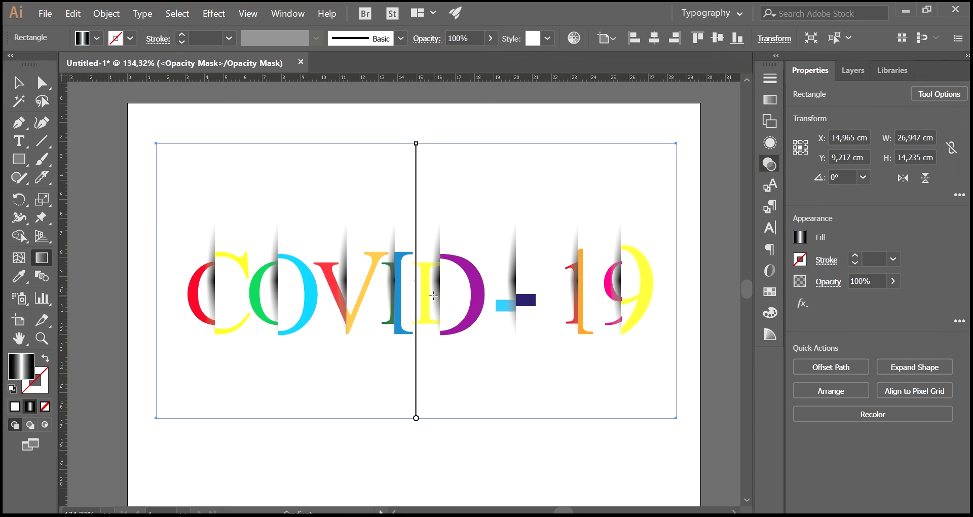
# Step: Set the opacity mask rectangle's opacity to 57% and deselect it
pyautogui.click(737, 98)
pyautogui.moveTo(732, 114); pyautogui.dragTo(698, 111)
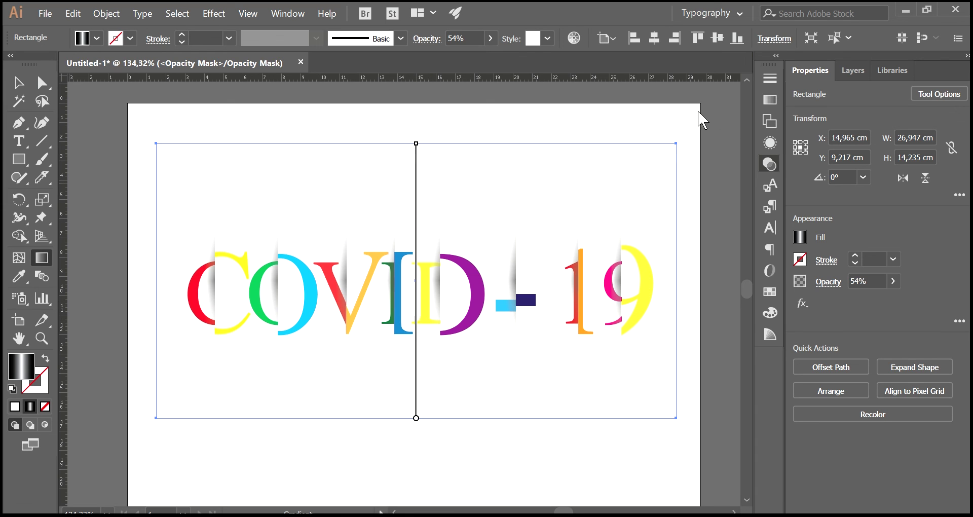
pyautogui.press('5')
pyautogui.press('7')
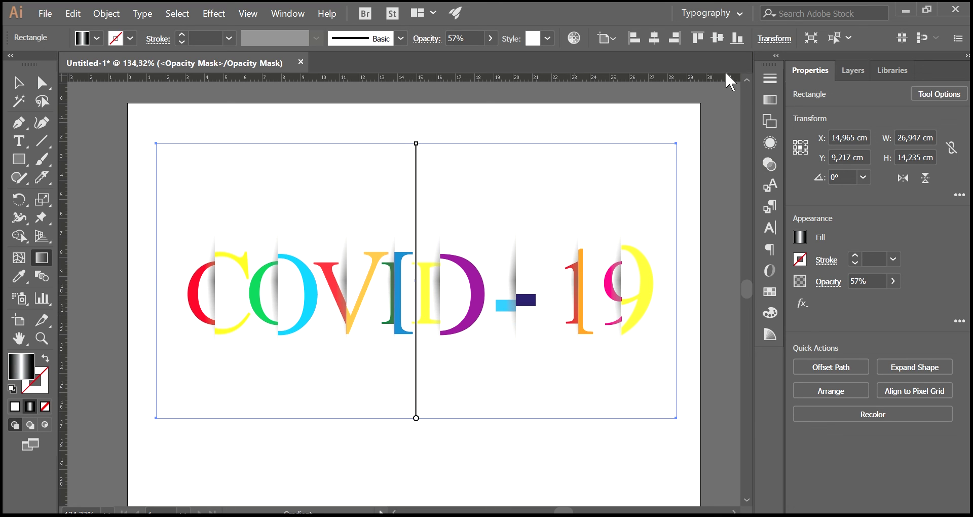
pyautogui.click(20, 84)
pyautogui.click(197, 110)
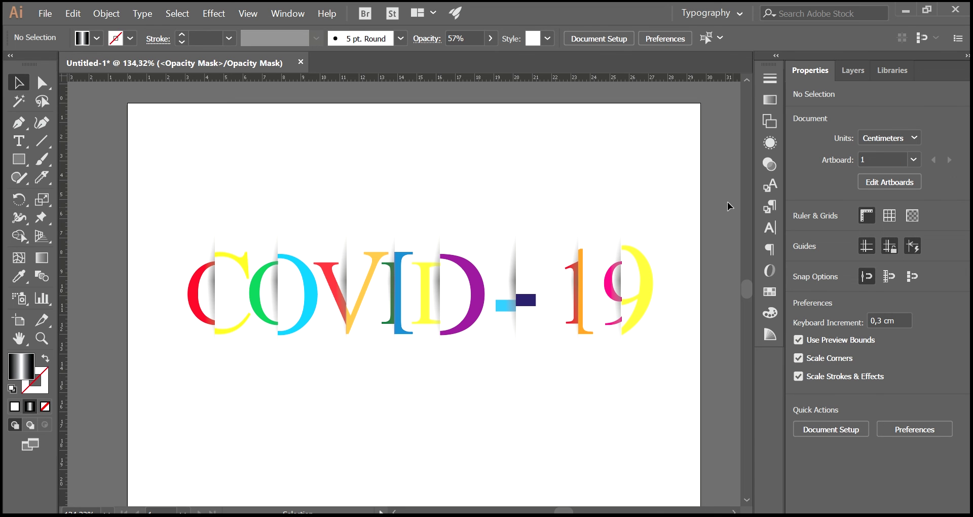